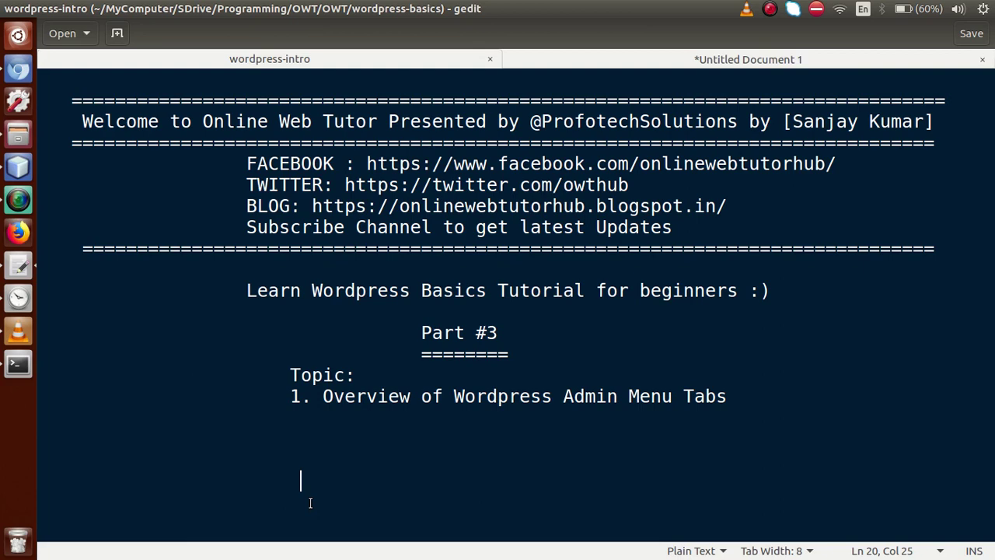
- Switch to the WordPress dashboard in Chromium and look over the admin menu entries from Posts to Settings
left_click(18, 75)
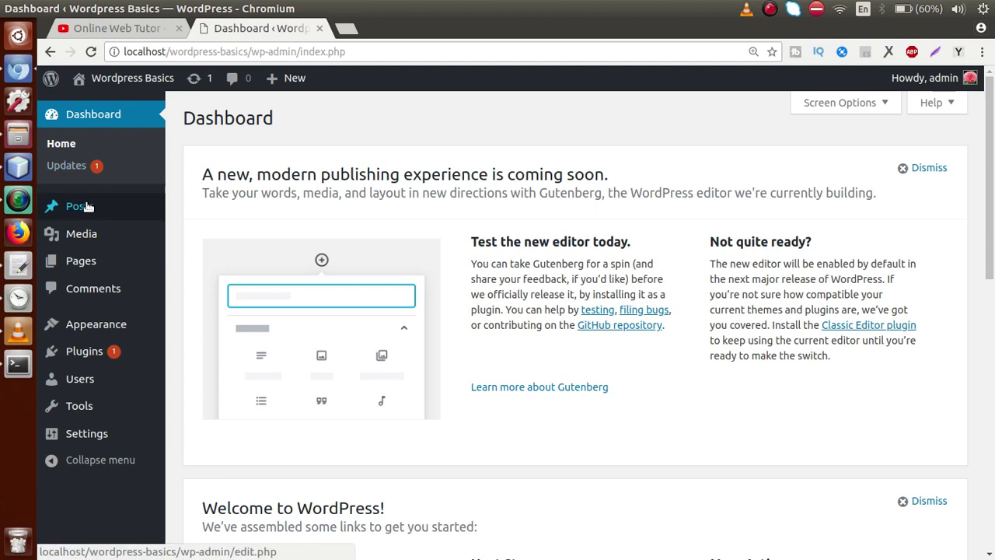
mouse_move(87, 268)
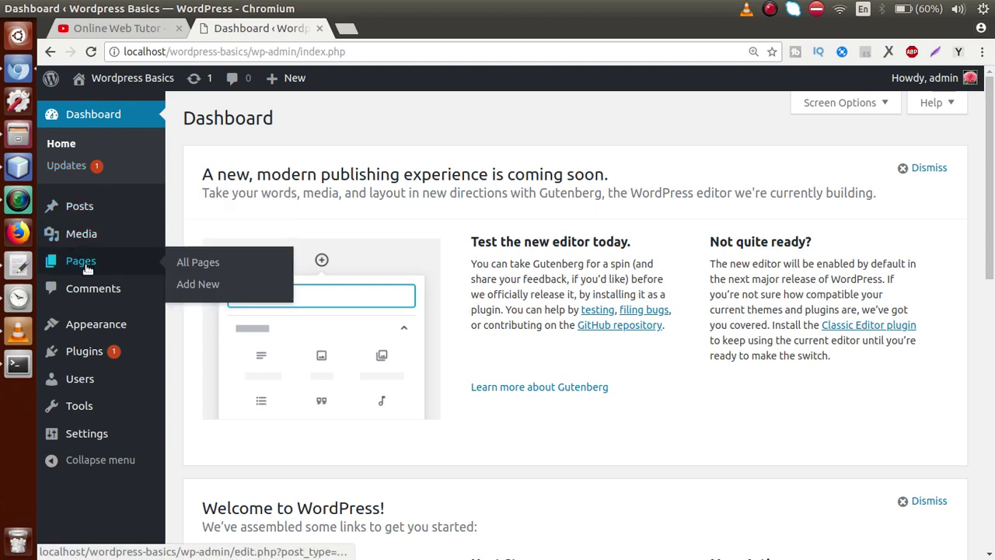
mouse_move(88, 429)
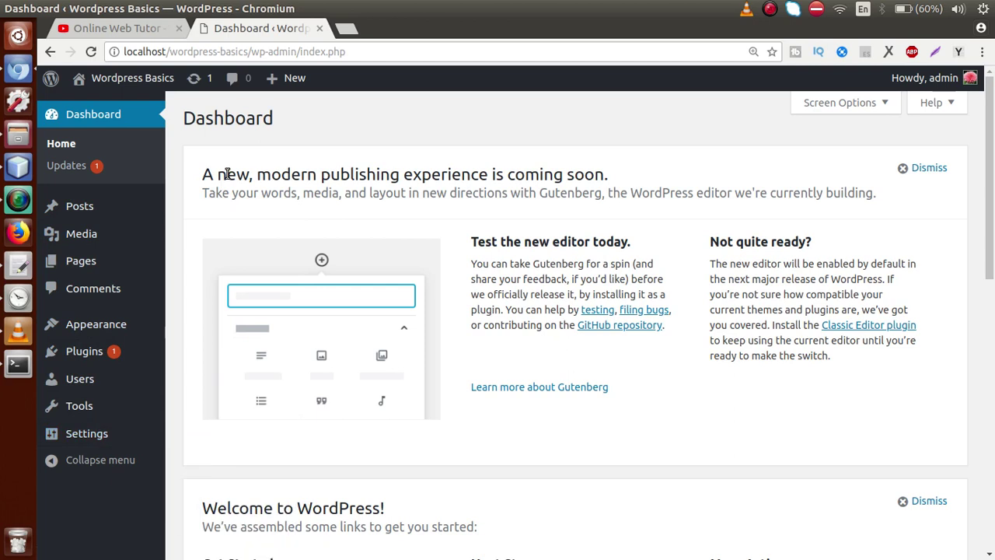
mouse_move(129, 203)
- Open the Wordpress Basics site's front end in a new browser tab, view it, and return to the dashboard
mouse_move(125, 80)
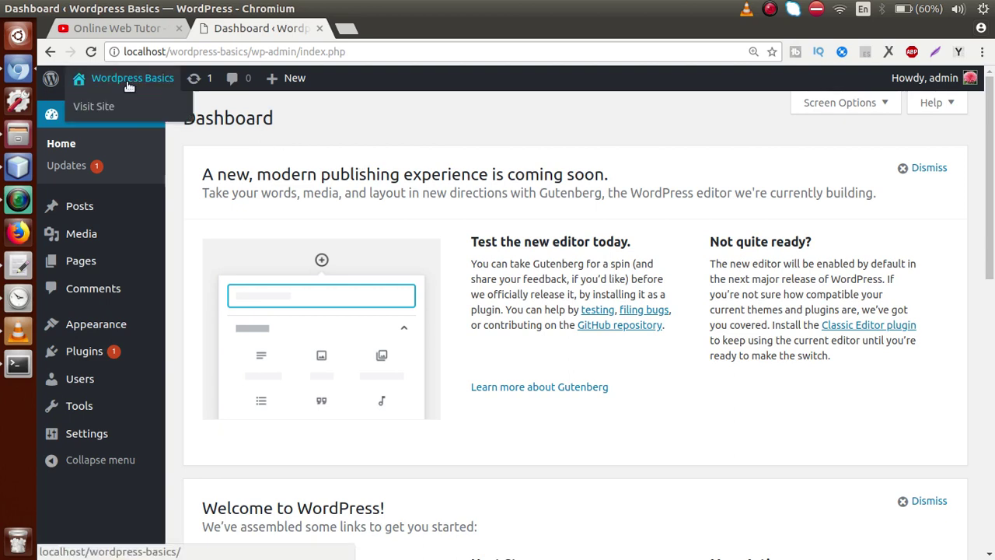
right_click(92, 112)
left_click(114, 120)
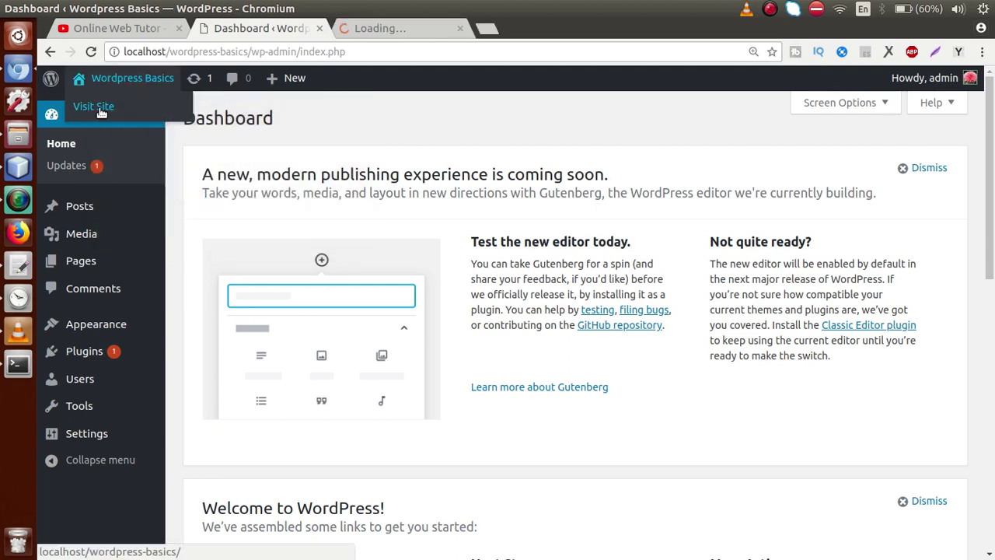
left_click(390, 28)
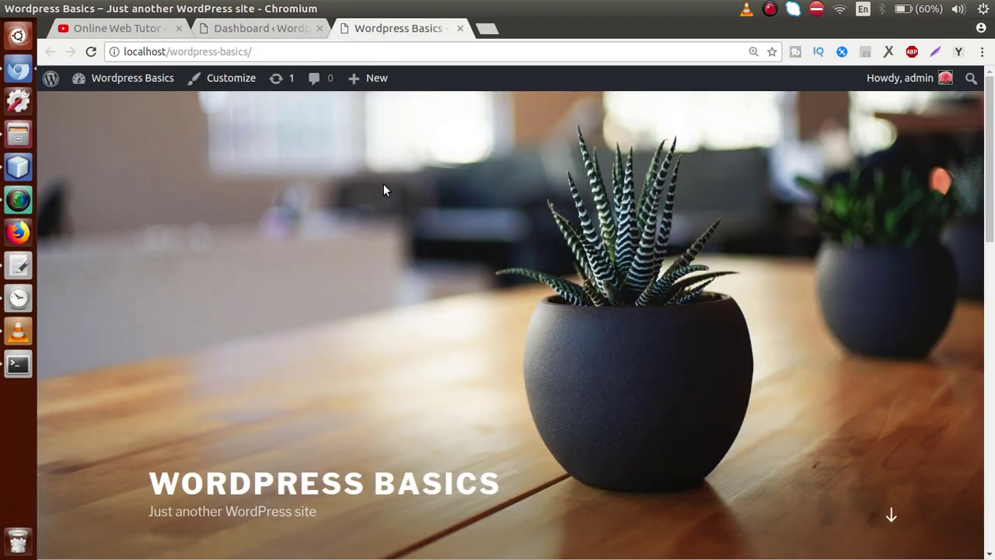
left_click(286, 31)
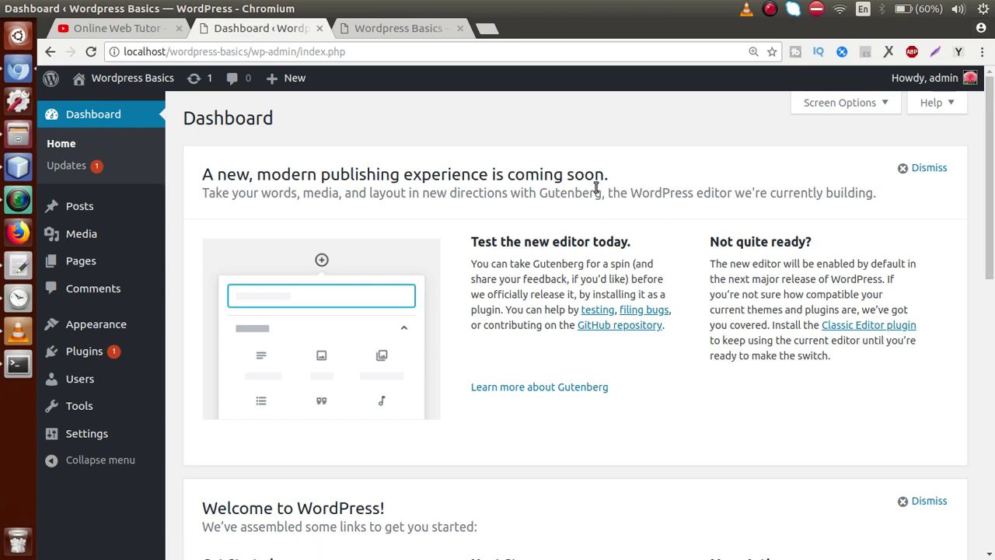
- Open the Updates page in a new tab, review the core, plugin and theme updates, and view the list of posts
left_click_drag(991, 140, 615, 128)
right_click(72, 169)
left_click(85, 182)
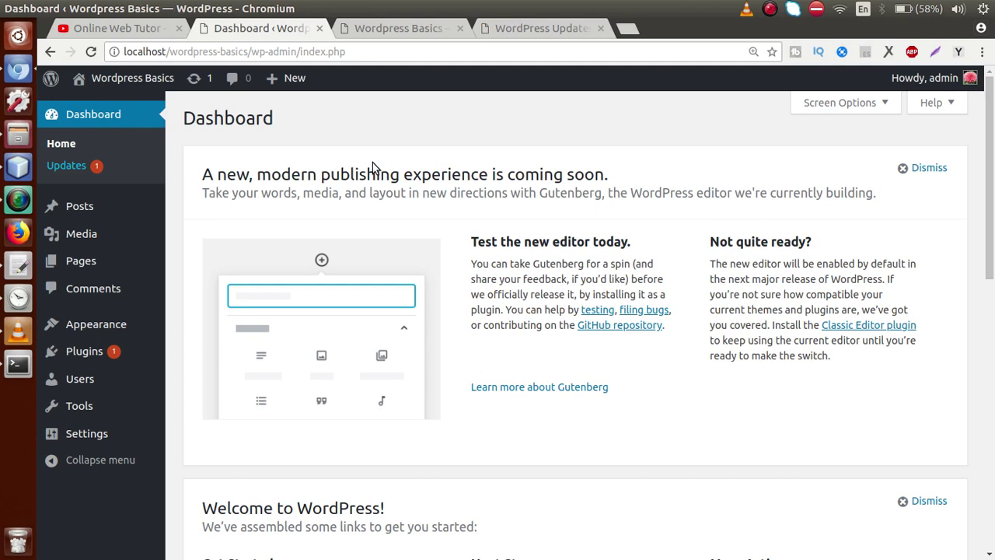
left_click(526, 28)
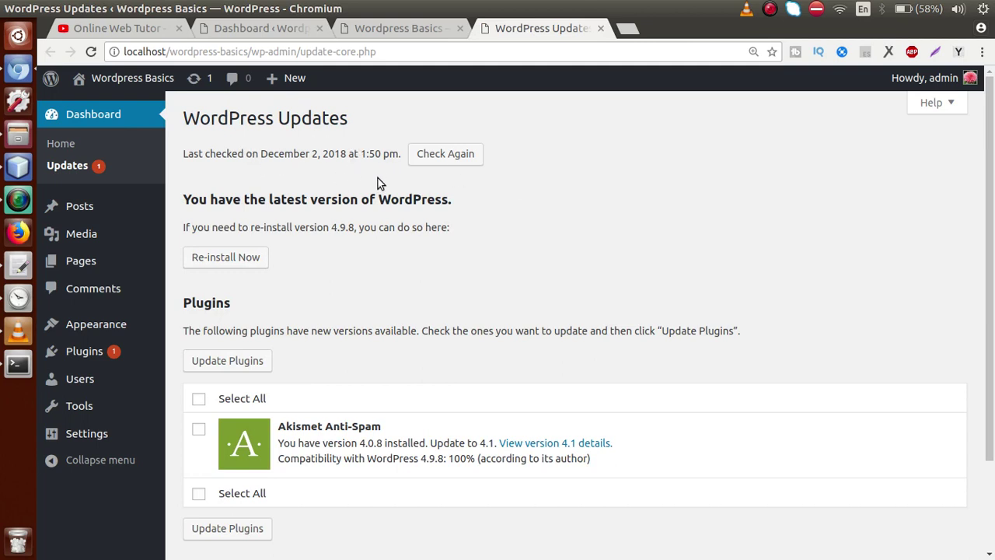
left_click_drag(987, 166, 988, 258)
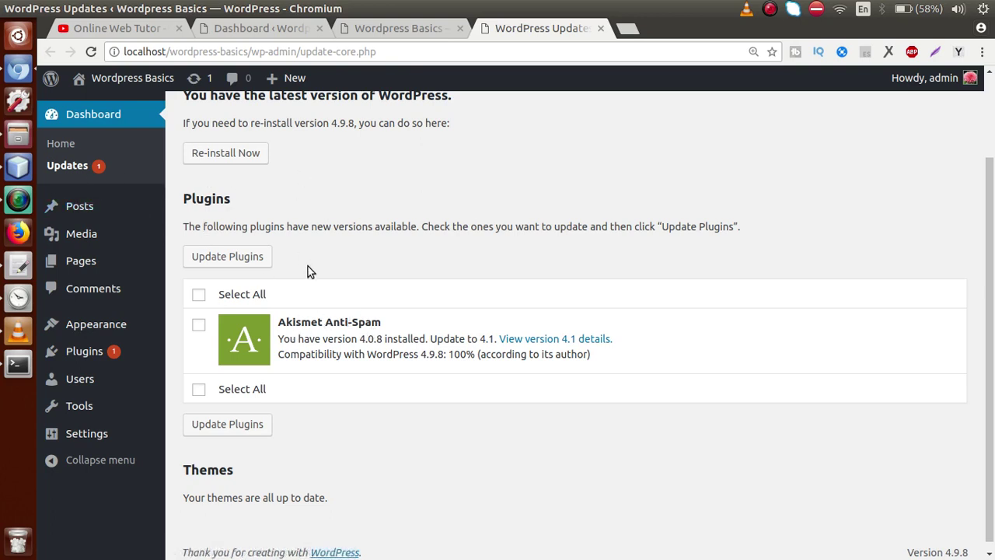
scroll(406, 232, "down", 1)
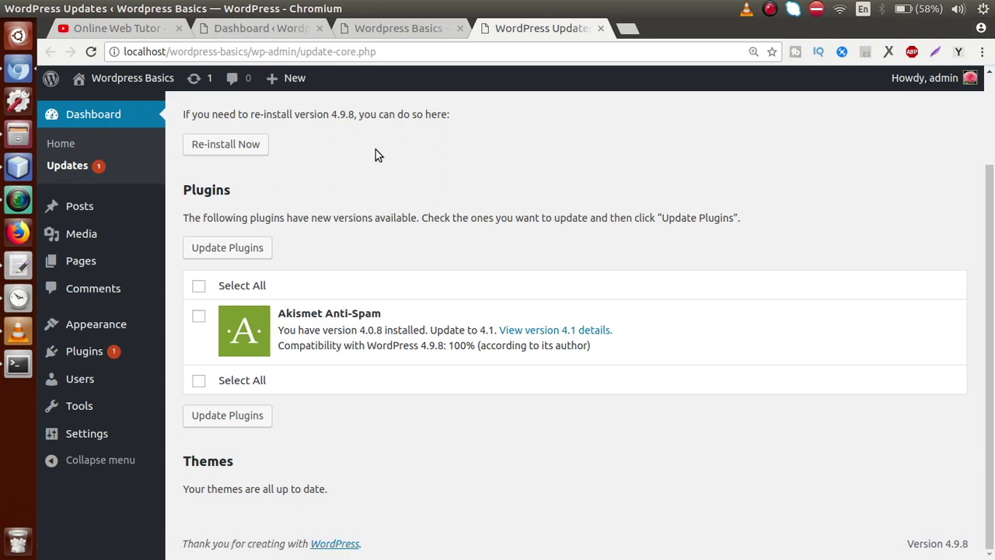
left_click(77, 208)
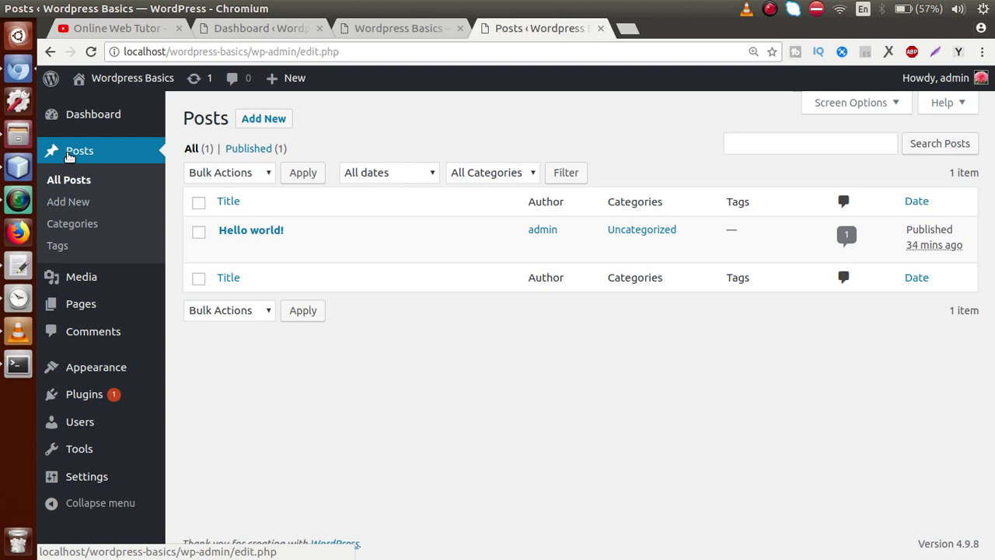
- Upload gallery1.png, gallery1-1.jpg and gallery2.png from the Pictures folder to the Media Library
left_click(83, 278)
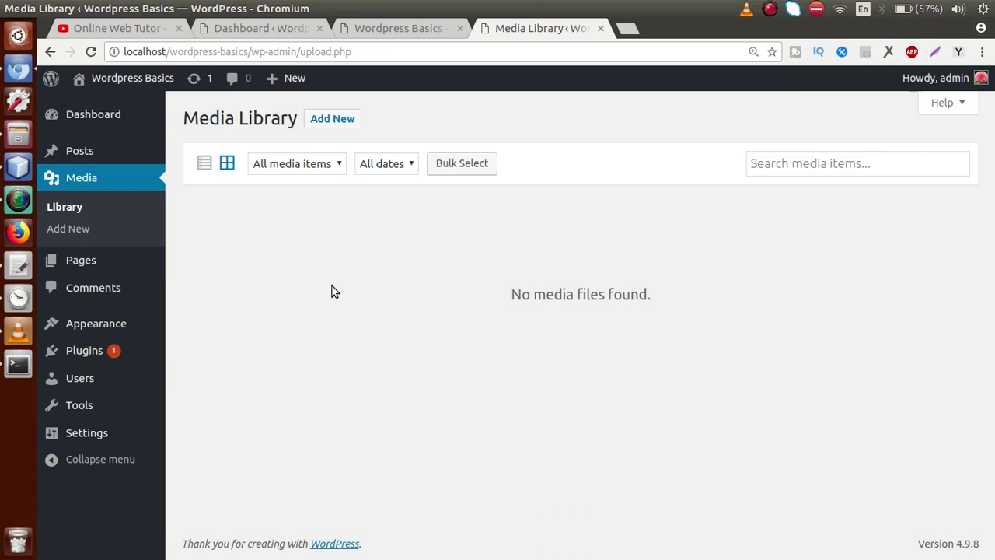
left_click(339, 119)
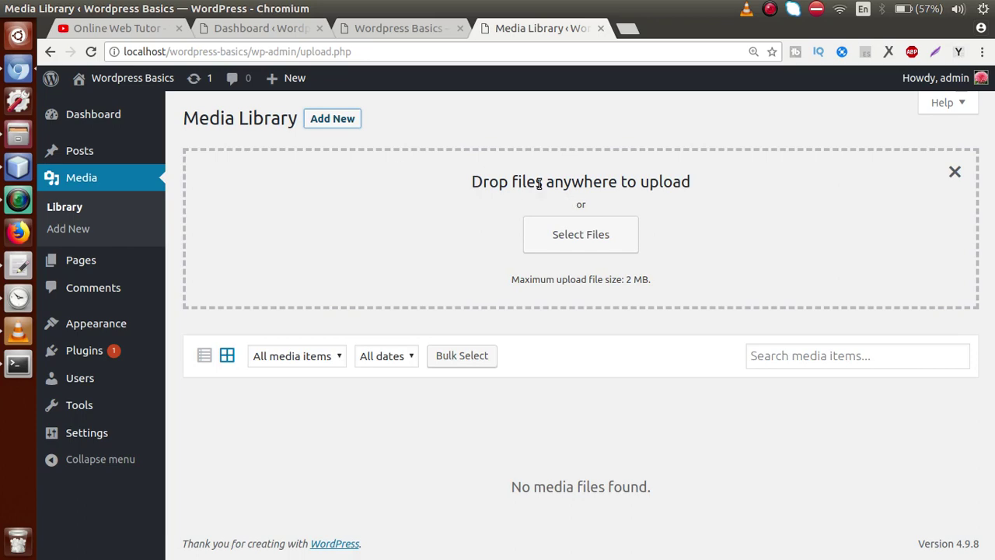
left_click(552, 235)
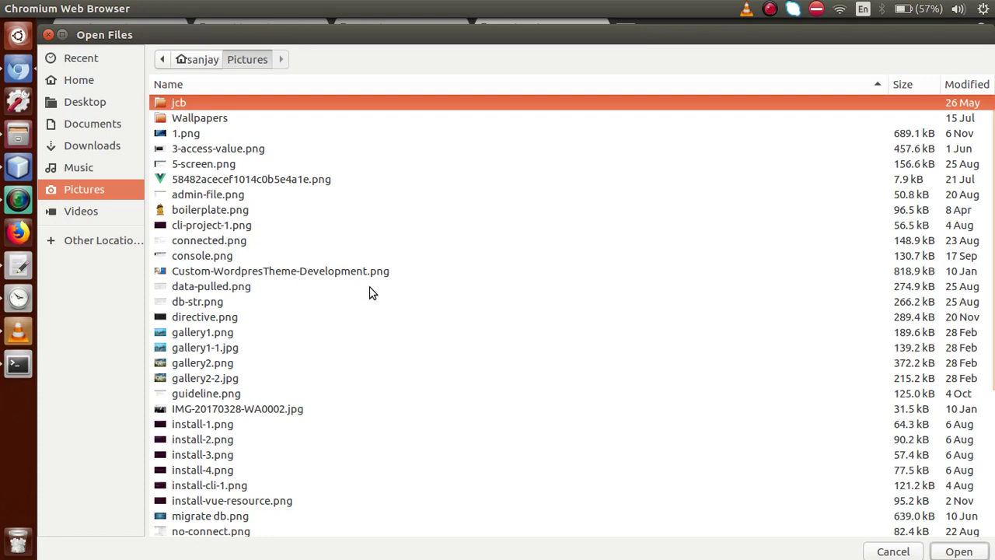
left_click(217, 340)
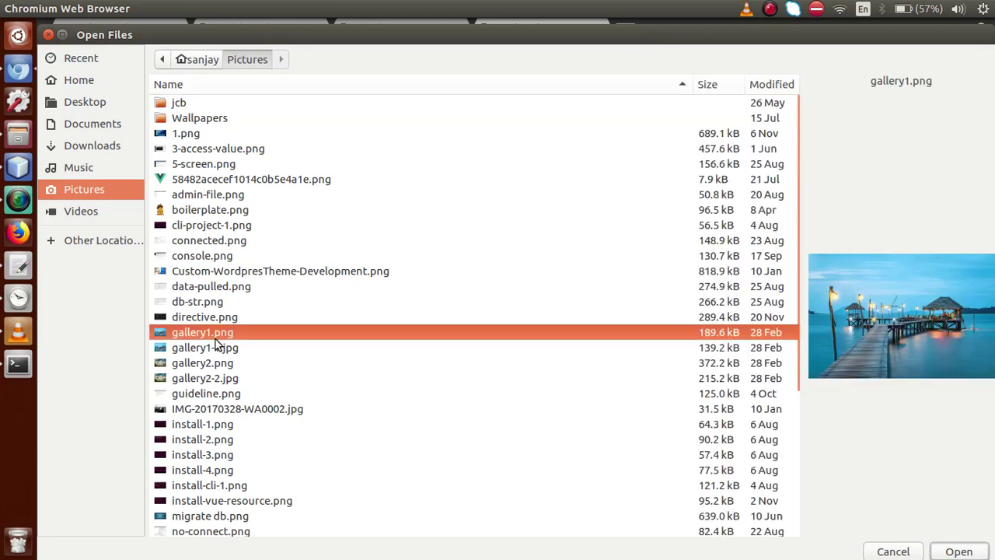
left_click(222, 350, "ctrl")
left_click(227, 367, "ctrl")
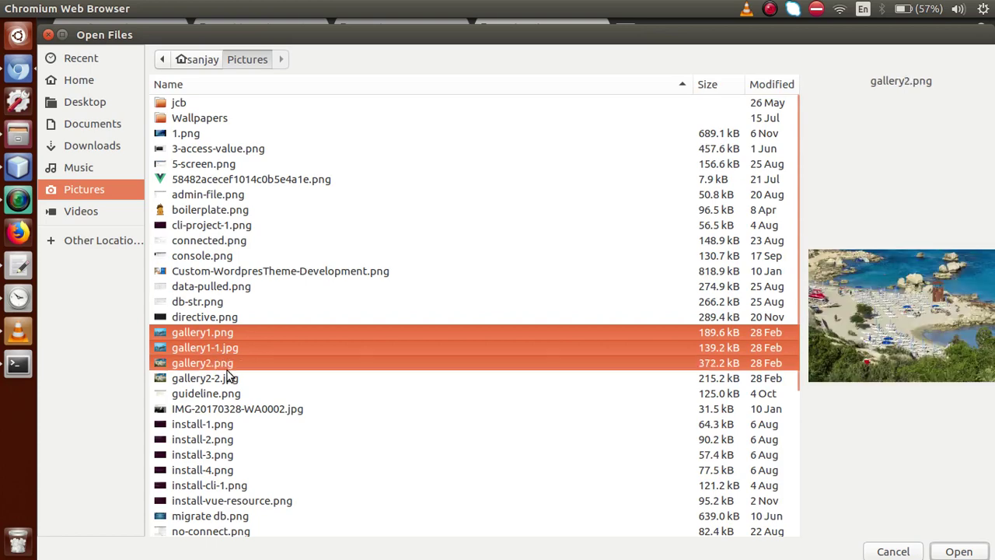
left_click(952, 550)
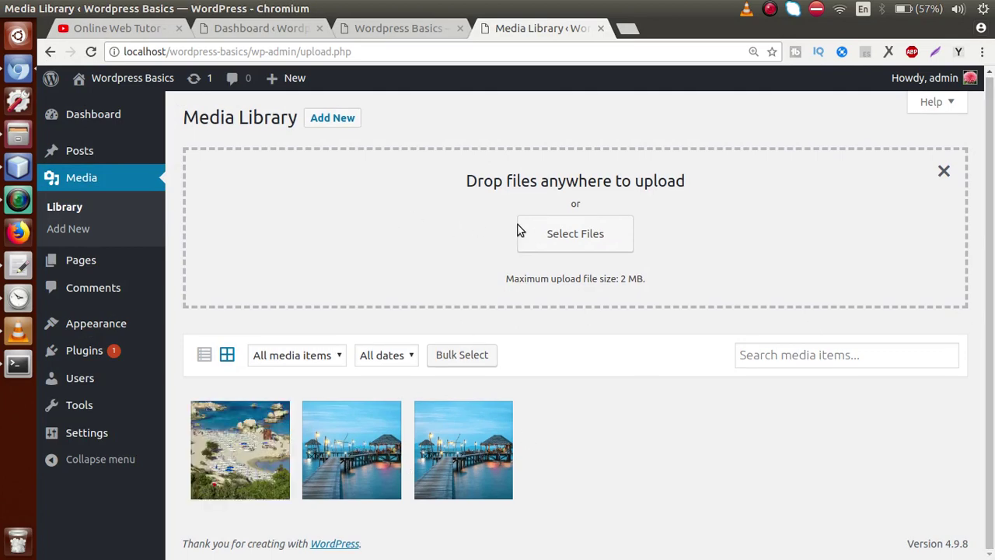
- Upload Custom-WordpresTheme-Development.png from the Pictures folder to the Media Library
left_click(571, 237)
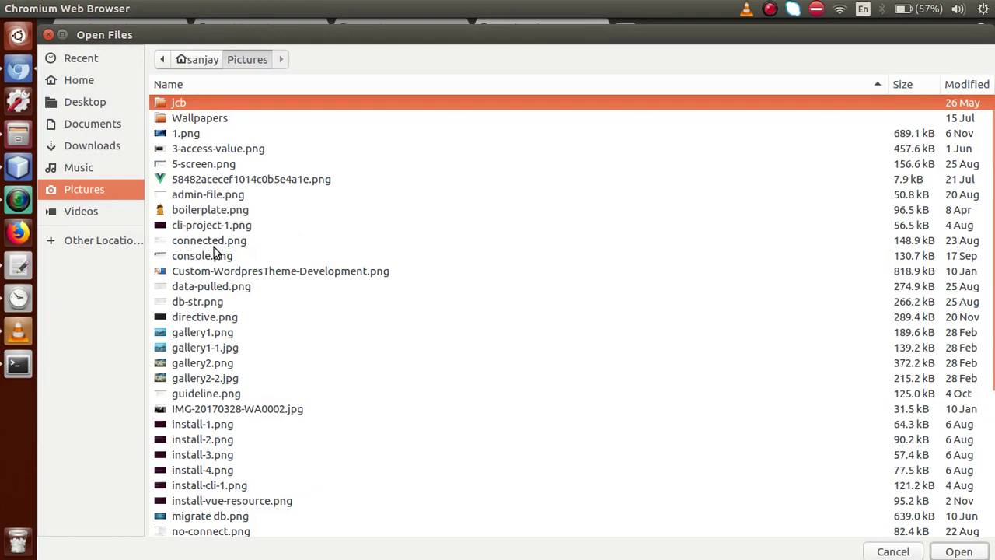
left_click(268, 275)
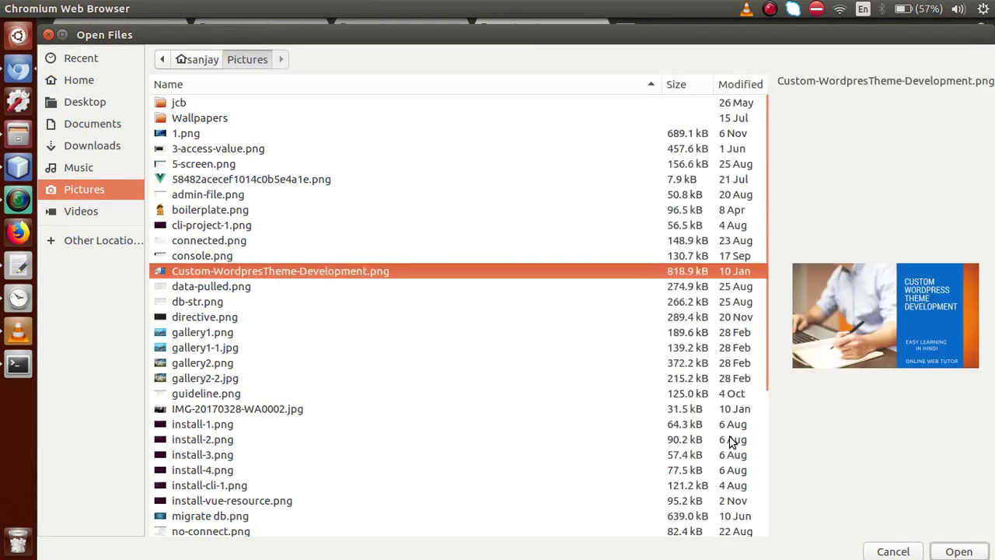
left_click(959, 551)
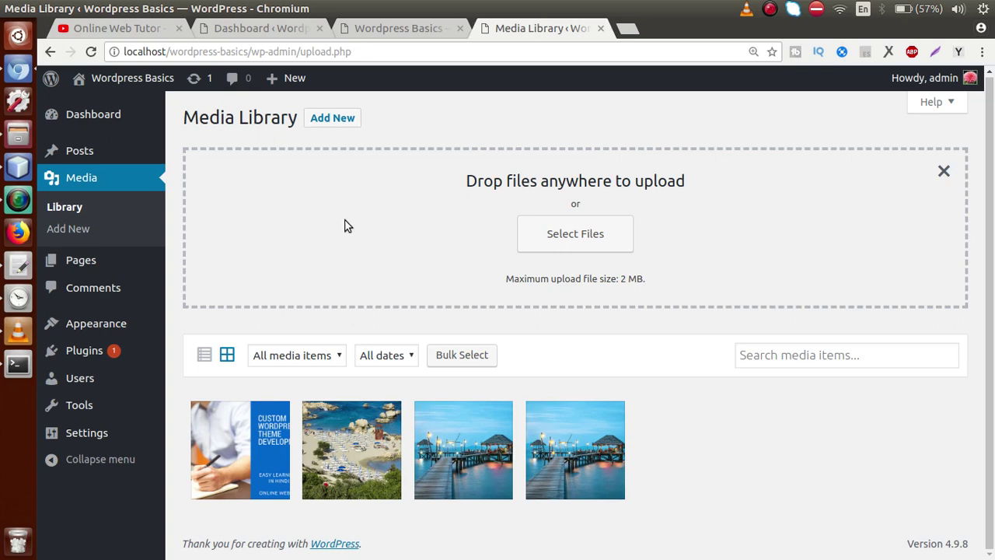
- View the list of all pages and the blank form for adding a page, and return to the list
left_click(73, 259)
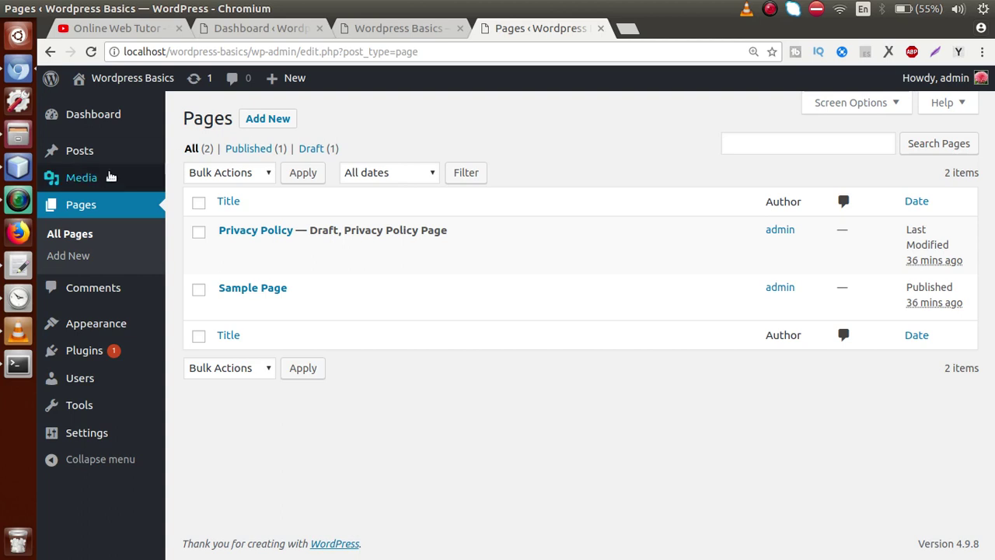
left_click(255, 124)
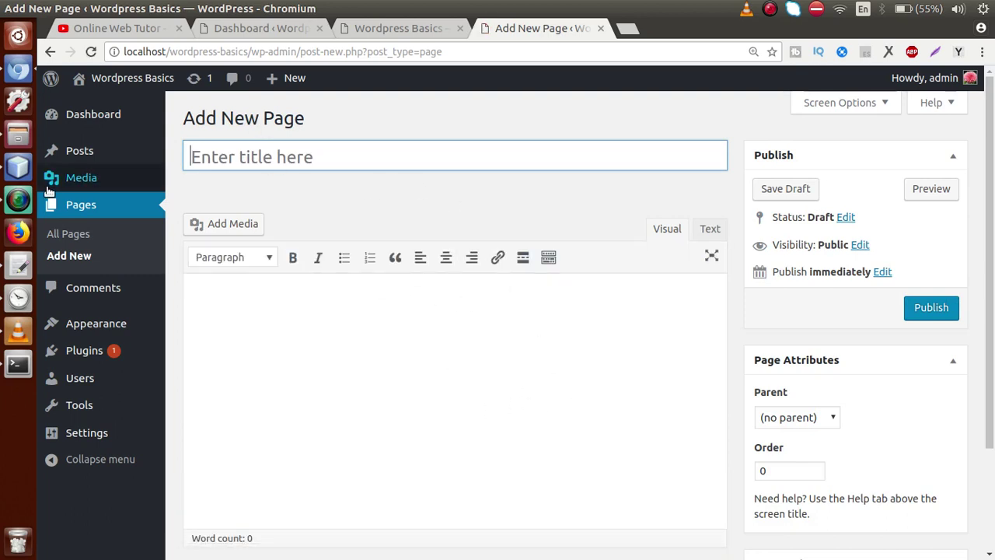
left_click(83, 209)
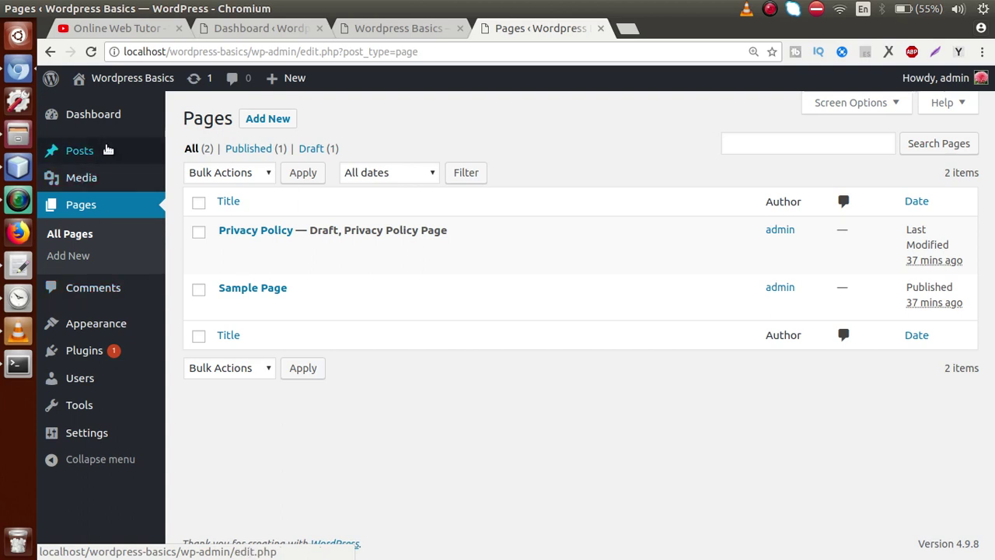
mouse_move(108, 149)
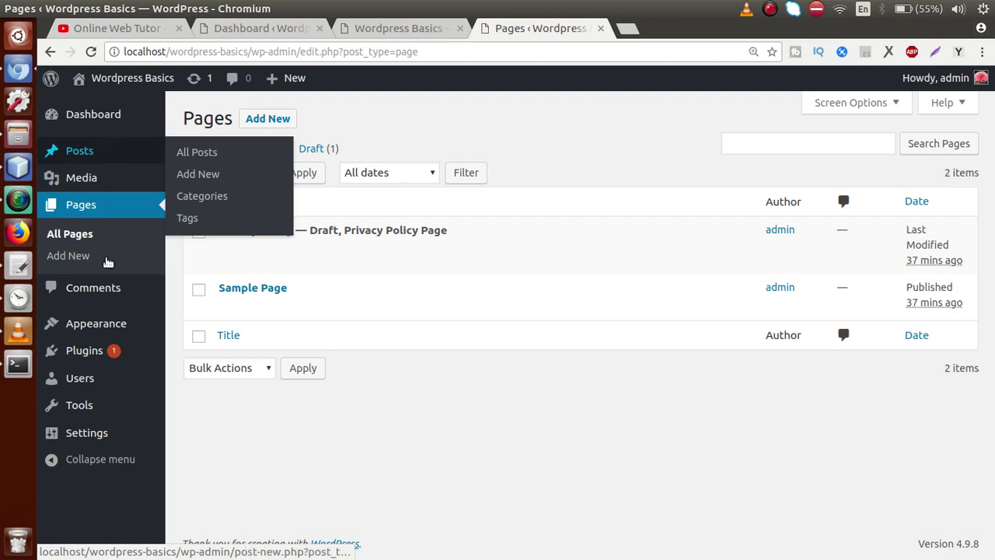
- View the site's comments and filter them to approved ones
left_click(94, 294)
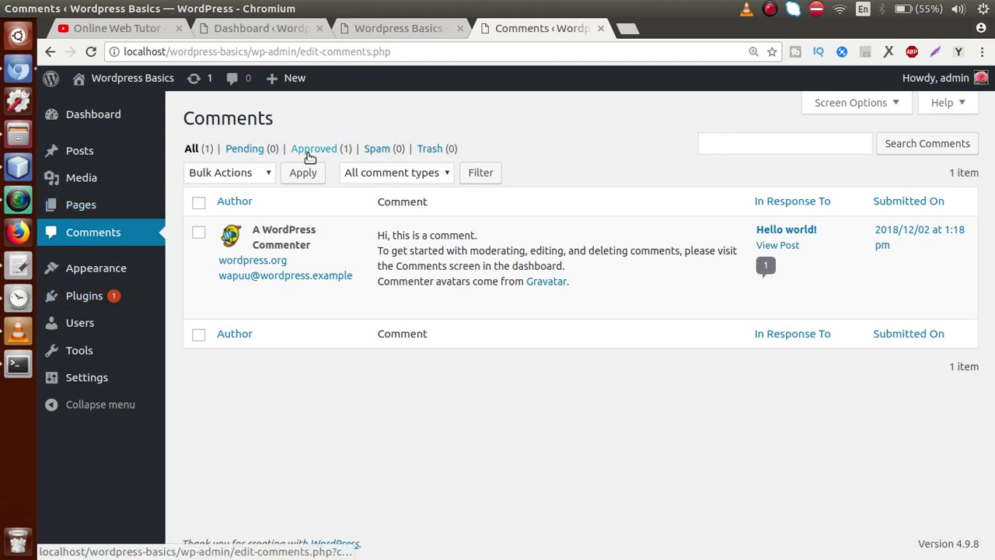
left_click(321, 155)
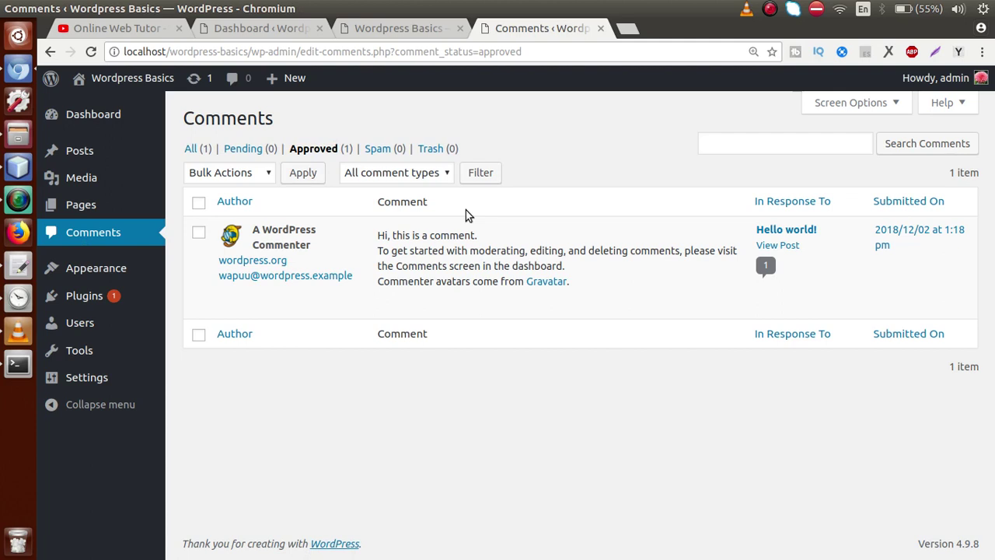
- View the installed themes, open the customizer for the active Twenty Seventeen theme, and close it to return to the themes
left_click(105, 274)
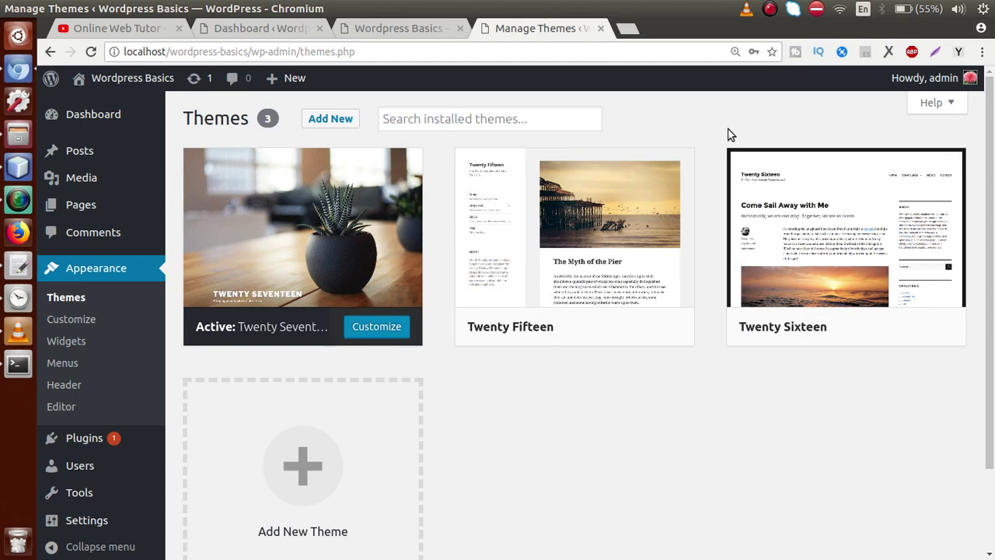
left_click(77, 321)
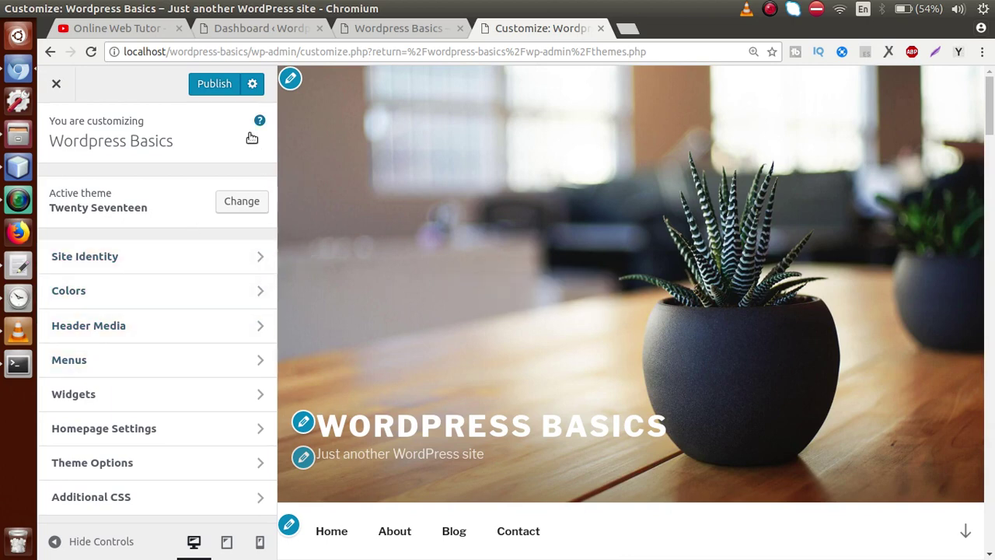
left_click(57, 84)
left_click(623, 141)
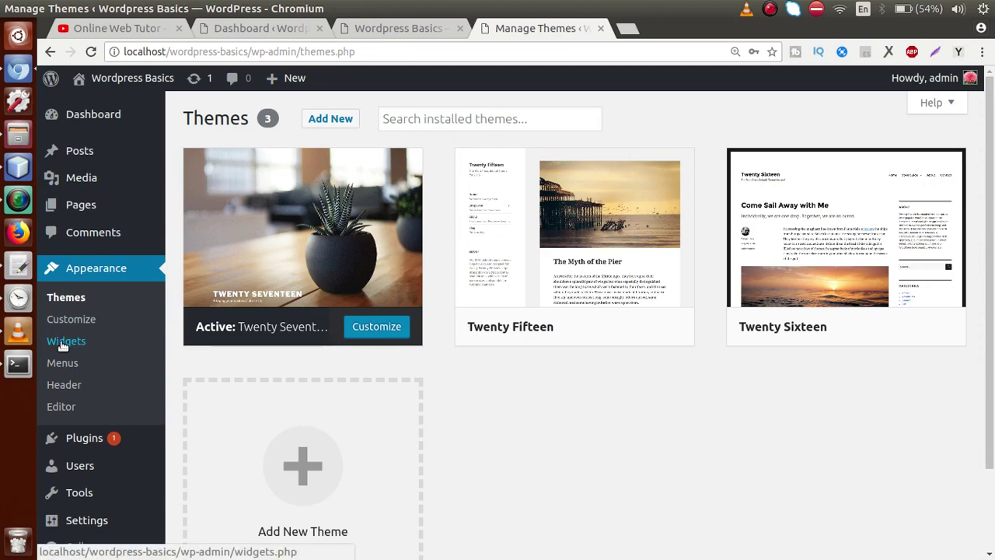
mouse_move(327, 269)
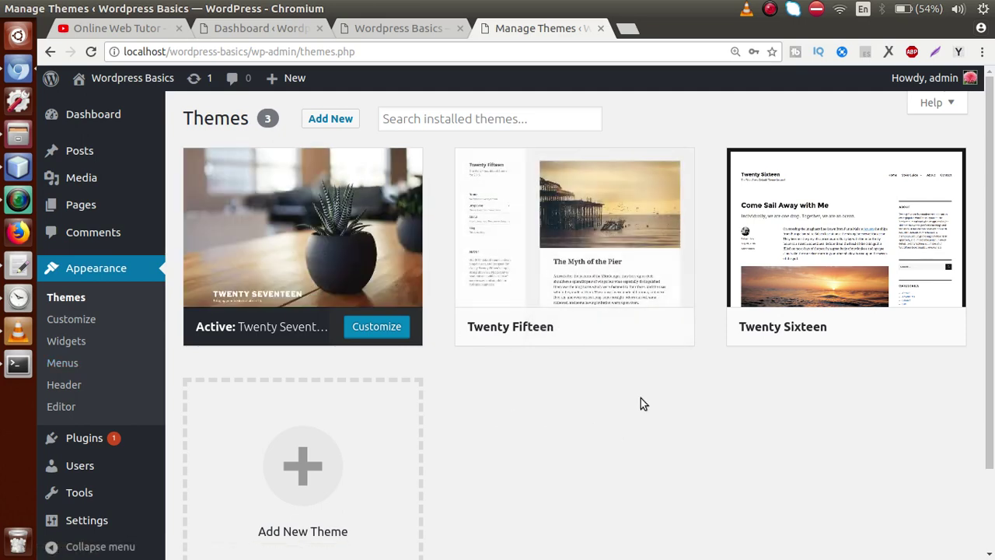
- Open the theme file editor, acknowledge the direct-edit warning, and examine Twenty Seventeen's style.css and the choice of themes to edit
left_click(61, 407)
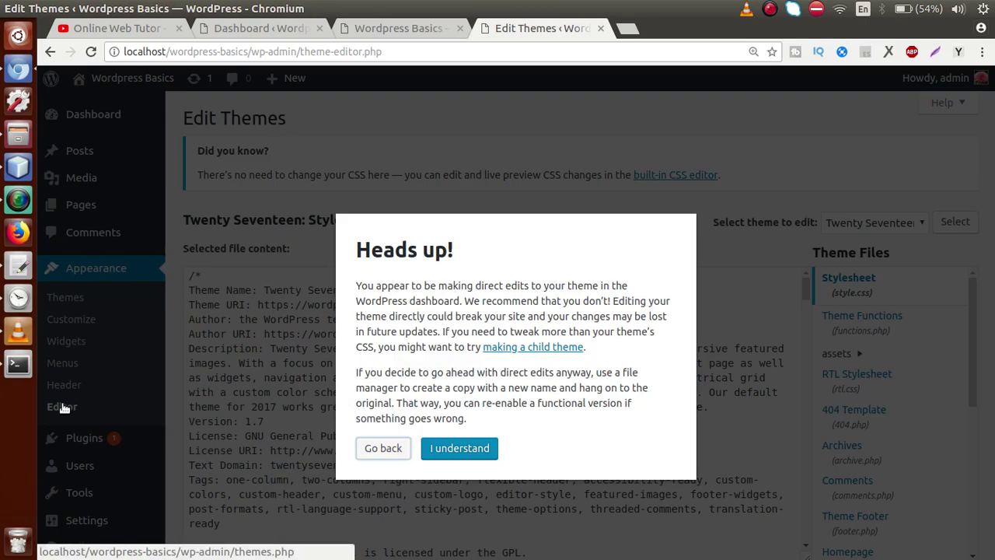
left_click(459, 449)
scroll(992, 146, "down", 2)
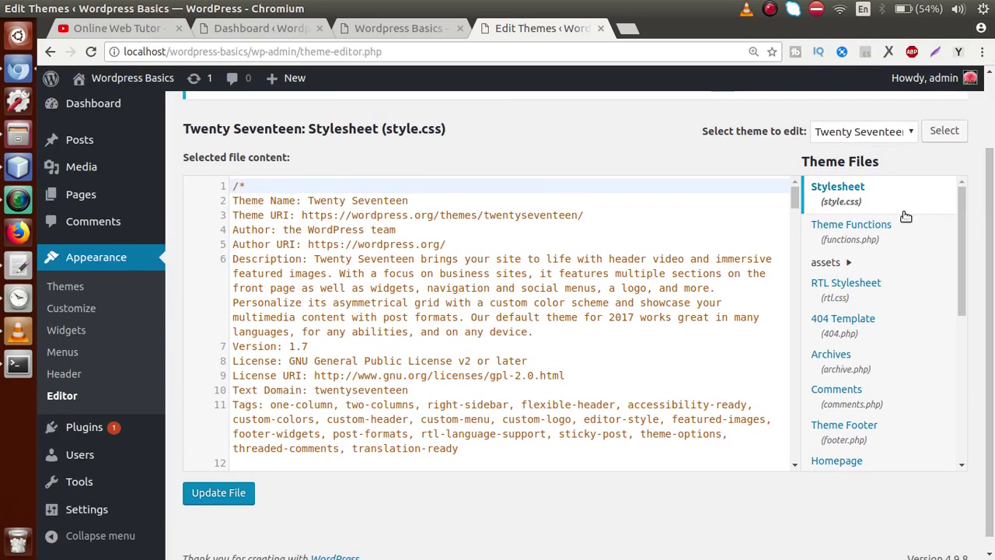
left_click(600, 338)
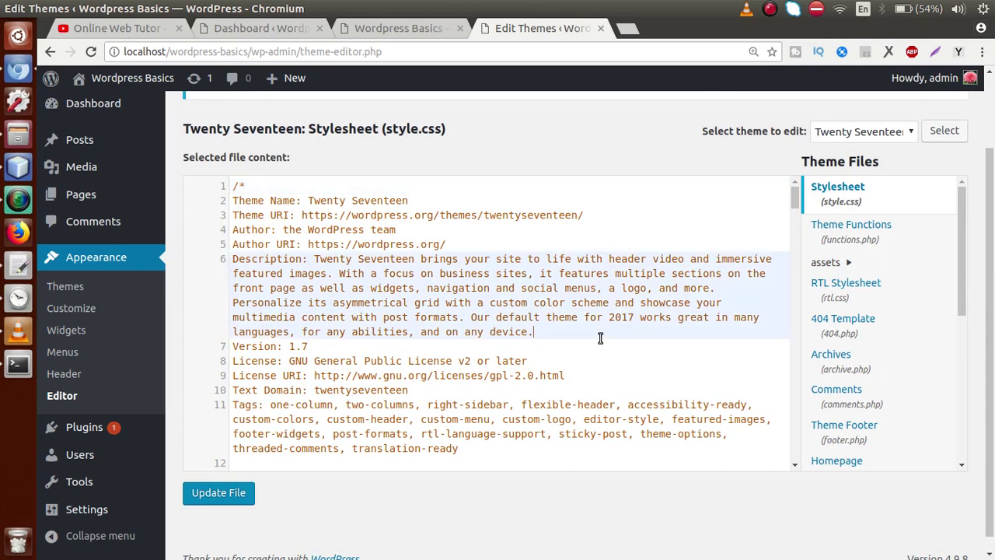
left_click(861, 132)
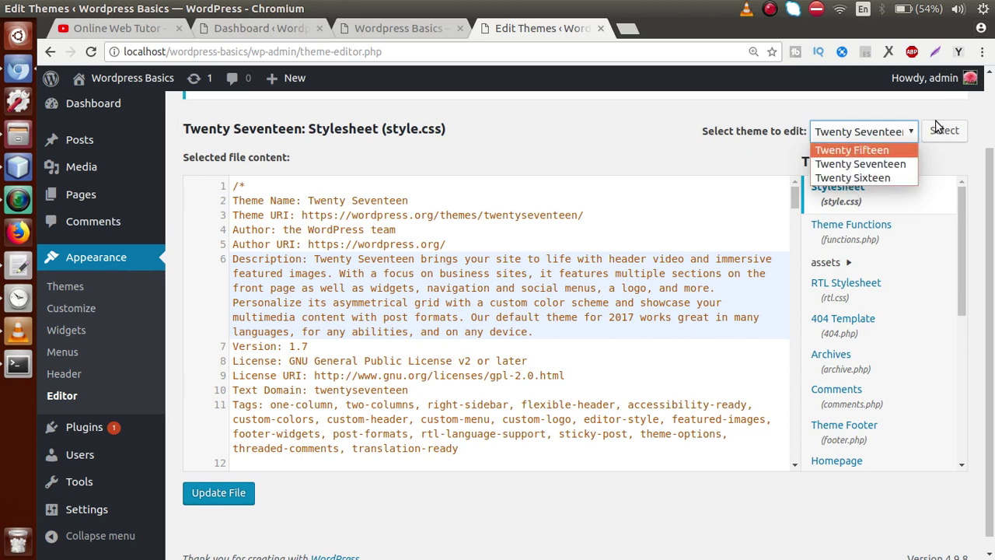
- Dismiss the choice of themes to edit and view the list of installed plugins
left_click(617, 246)
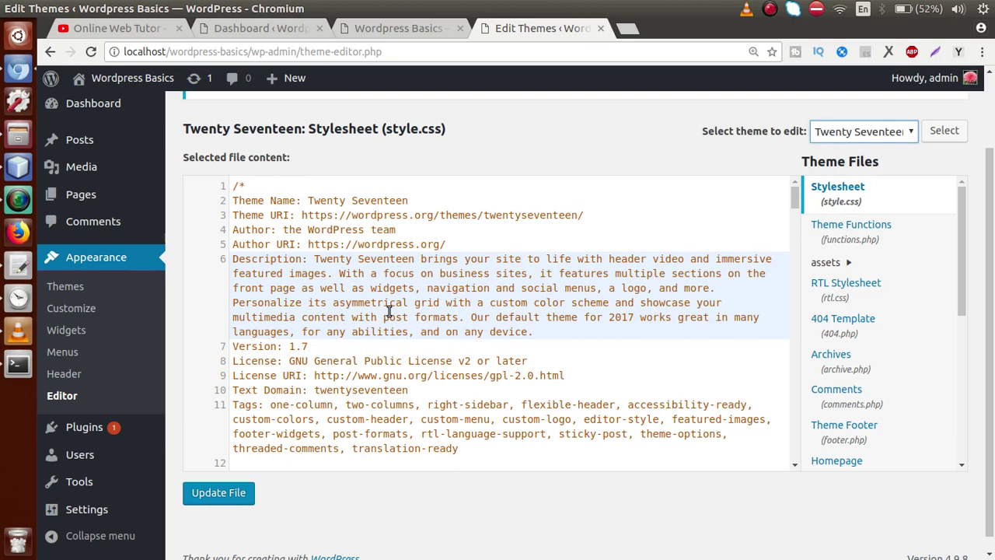
mouse_move(794, 197)
left_mouse_down()
mouse_move(791, 235)
mouse_move(795, 197)
left_mouse_up()
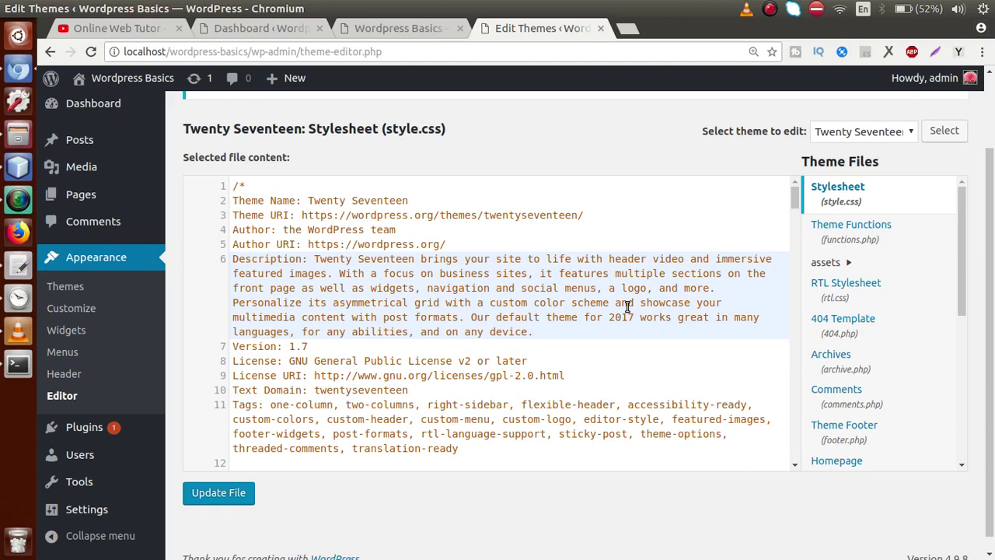
mouse_move(92, 429)
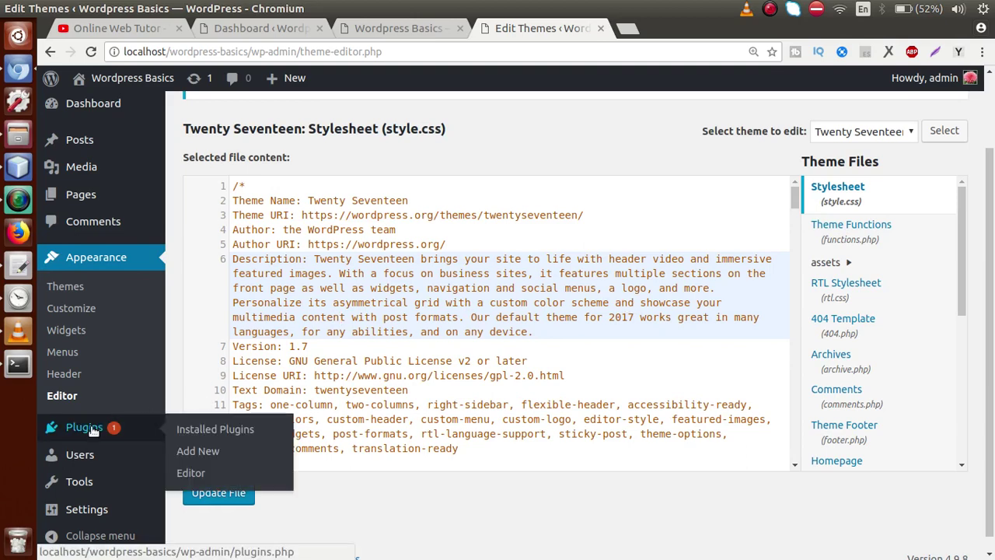
left_click(90, 429)
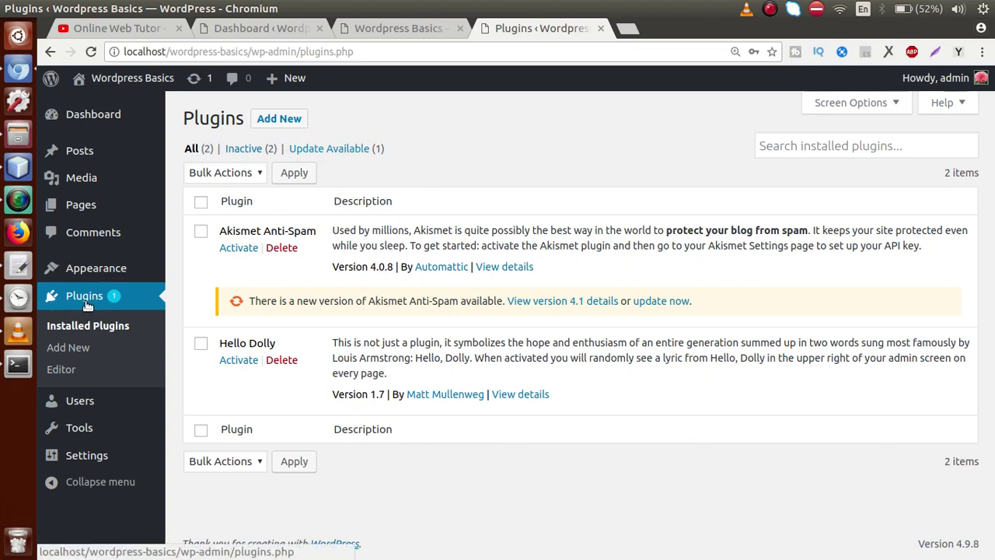
- Open the plugin file editor, acknowledge the direct-edit warning, and examine akismet.php and the choice of plugins to edit
left_click(61, 370)
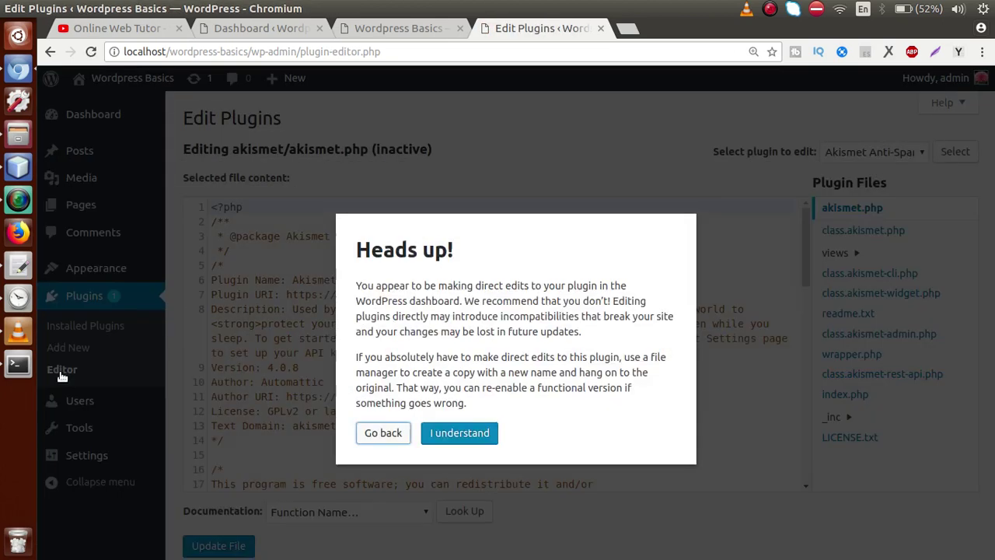
left_click(457, 436)
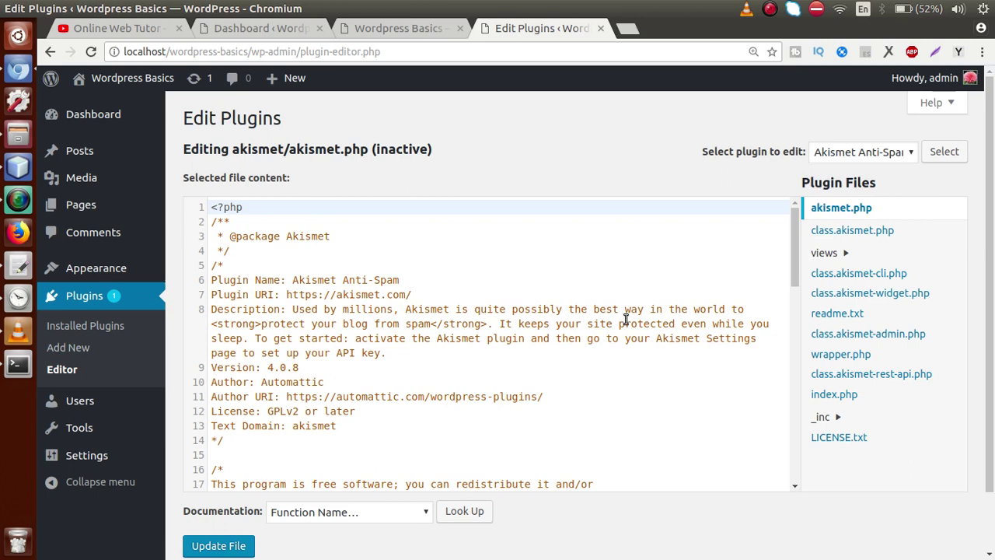
left_click(863, 155)
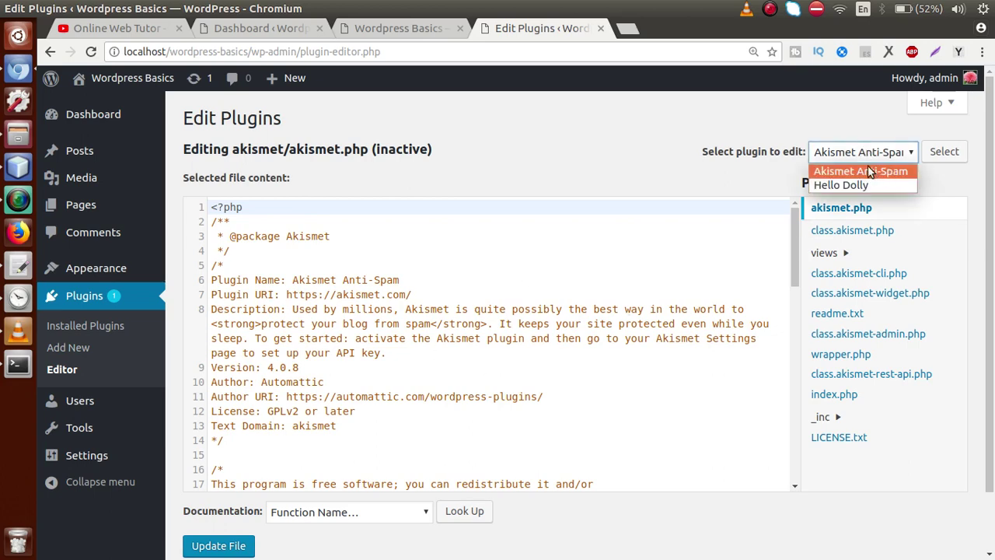
left_click(619, 121)
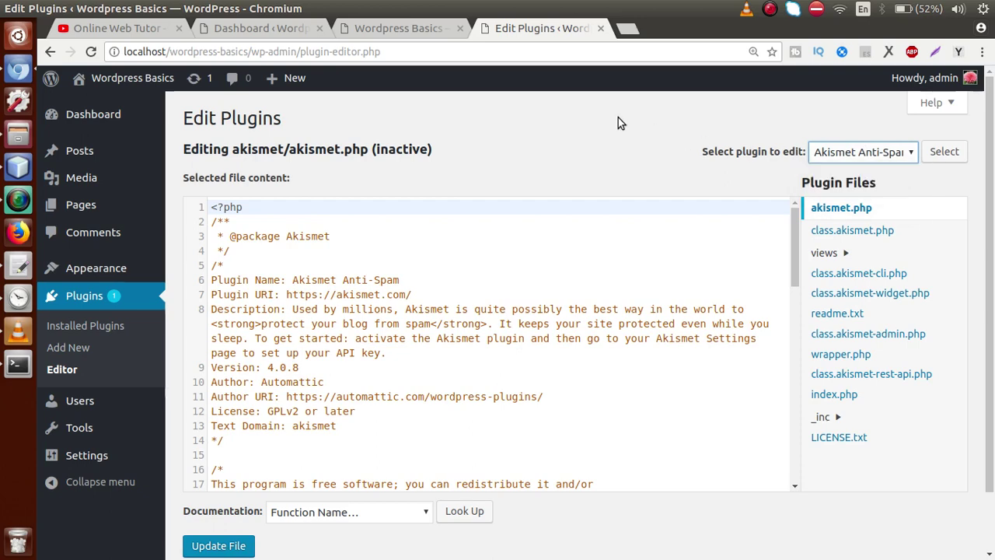
left_click_drag(992, 155, 992, 175)
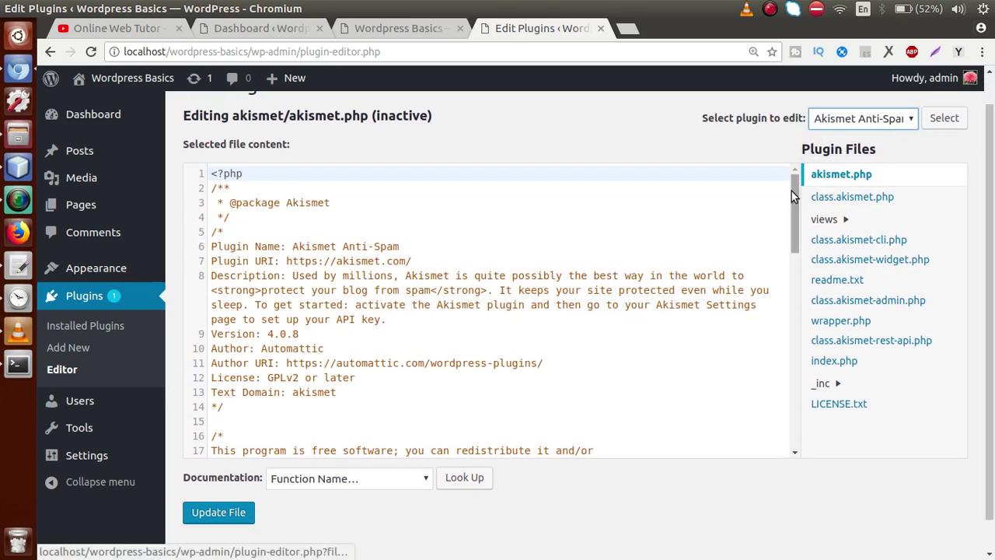
left_click_drag(792, 191, 774, 167)
left_click(507, 226)
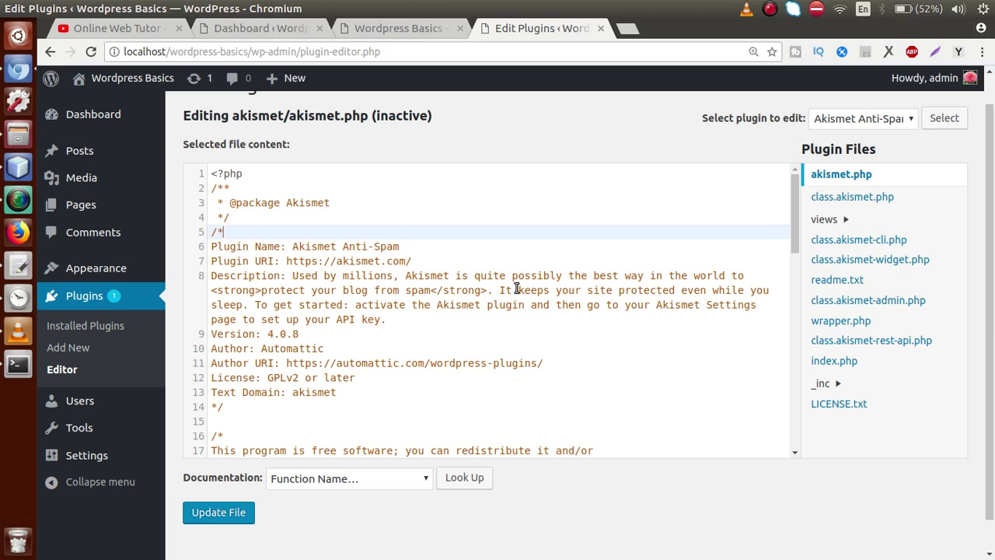
- View the list of users and the blank form for adding a user with its role options, and return to the list
left_click(88, 402)
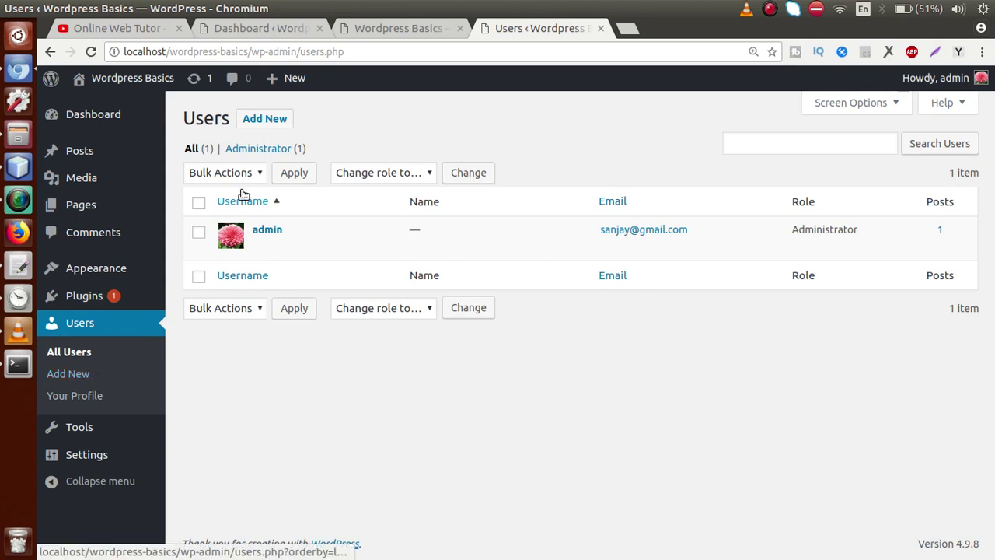
left_click(264, 120)
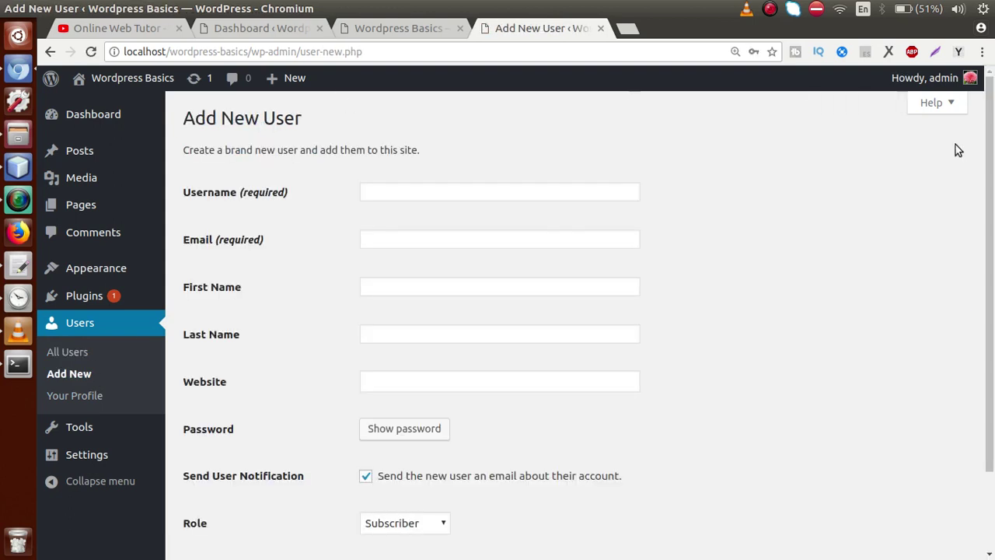
left_click_drag(990, 158, 993, 330)
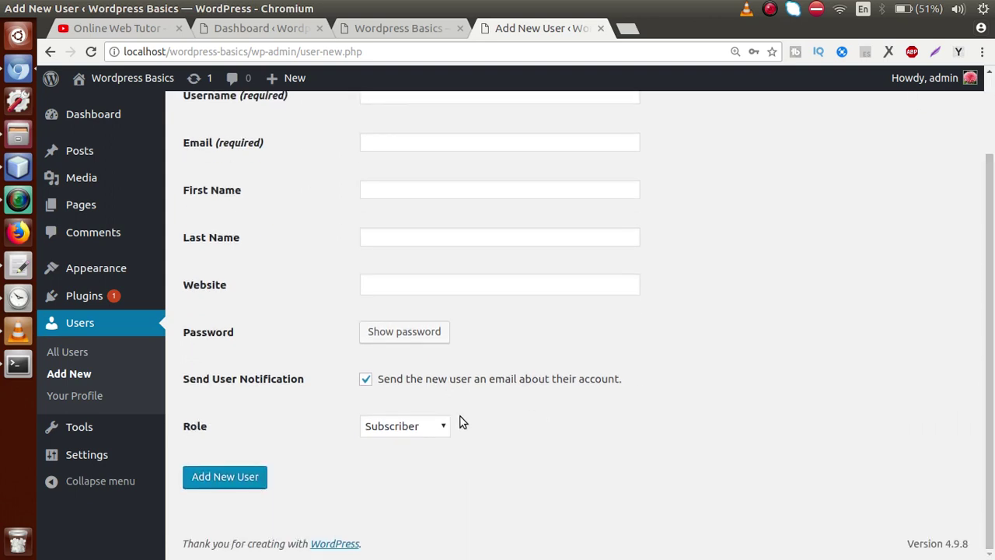
left_click(430, 431)
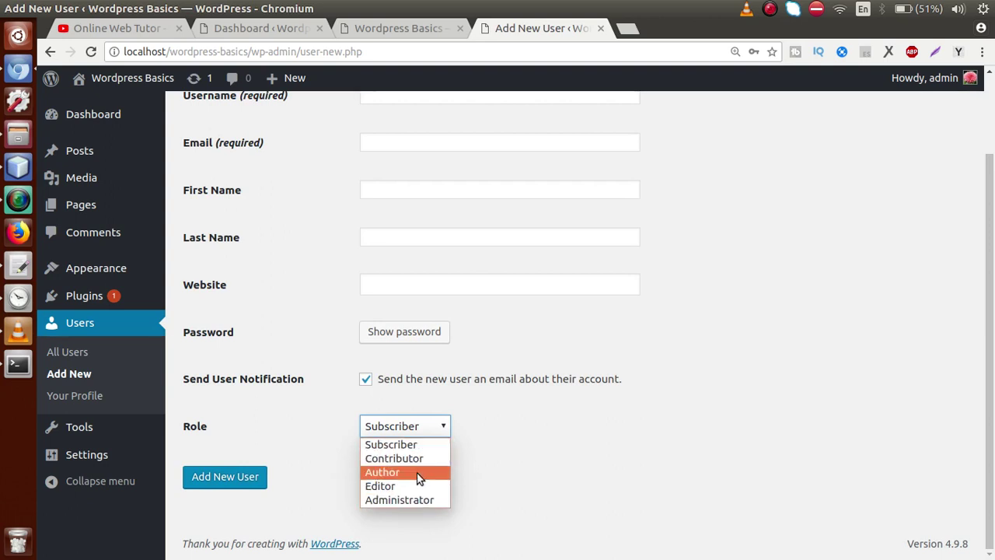
left_click(542, 471)
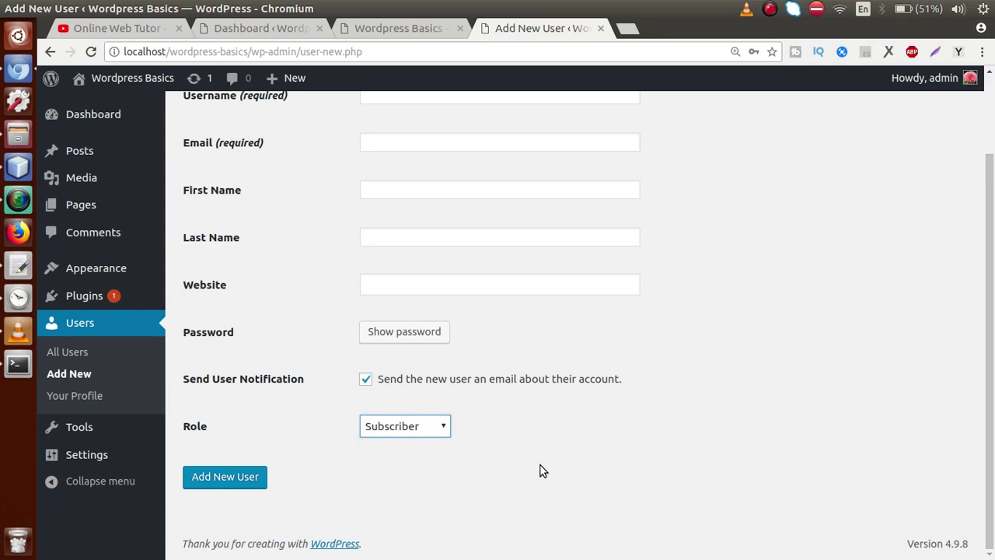
left_click(82, 319)
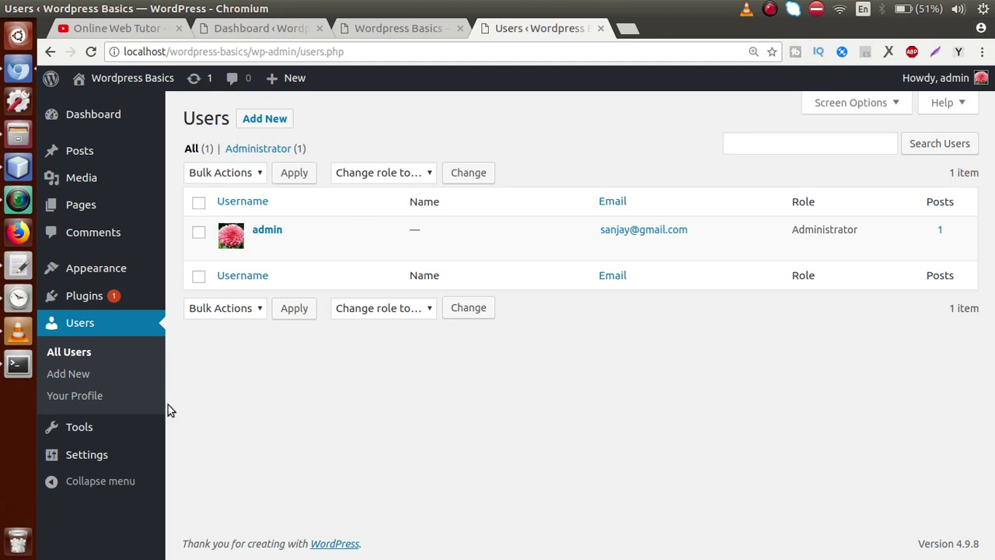
- Open the site's general settings, and view the site title on the front page before returning to the settings
mouse_move(129, 426)
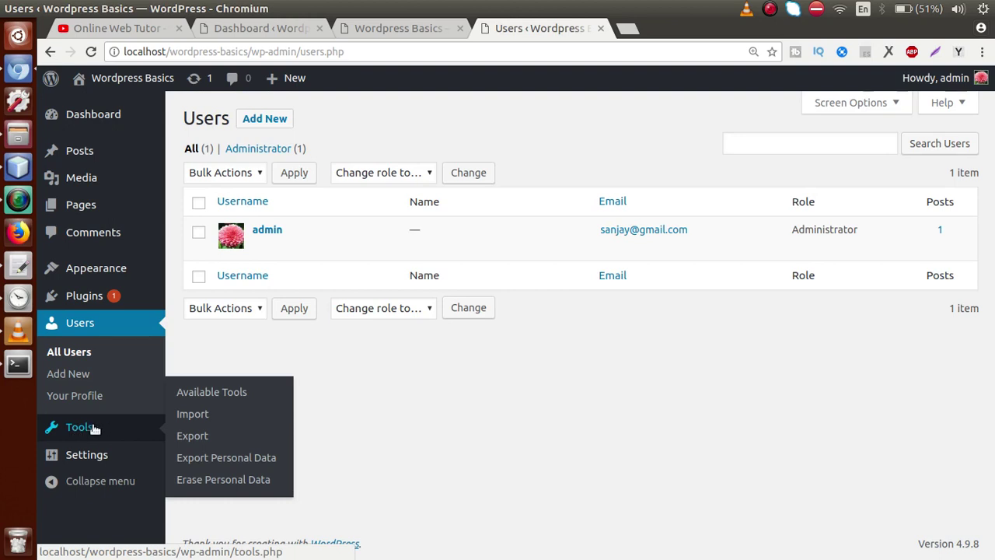
mouse_move(95, 456)
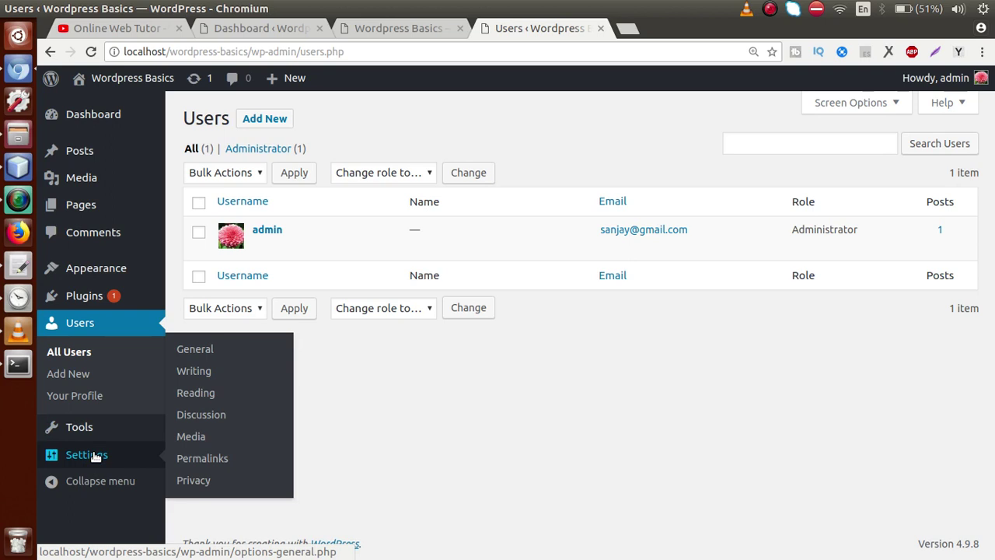
left_click(93, 456)
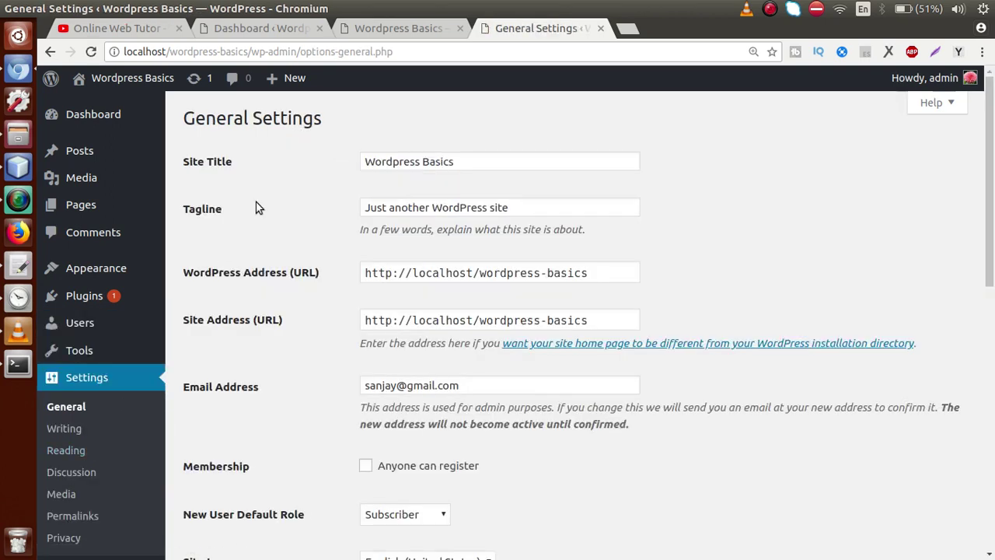
left_click_drag(325, 119, 187, 119)
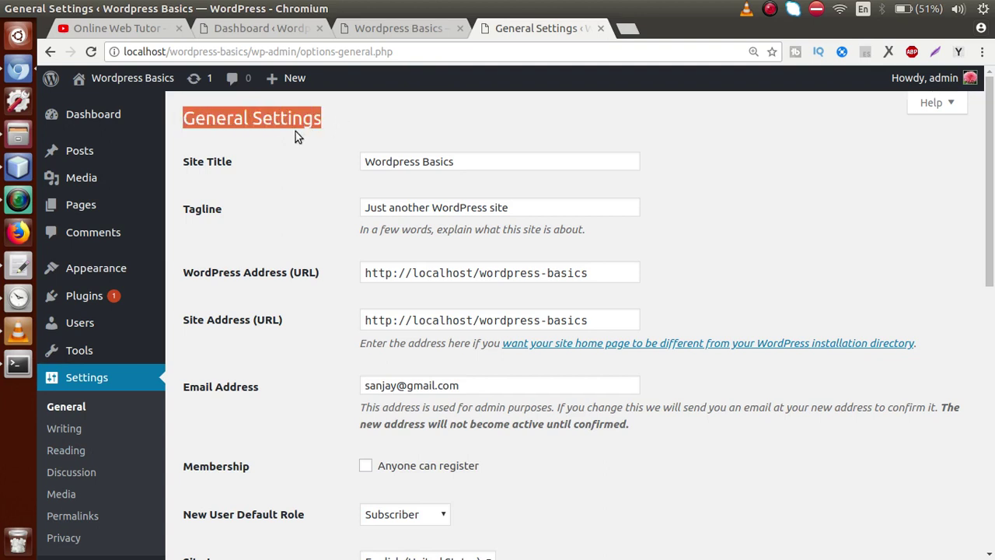
left_click(359, 129)
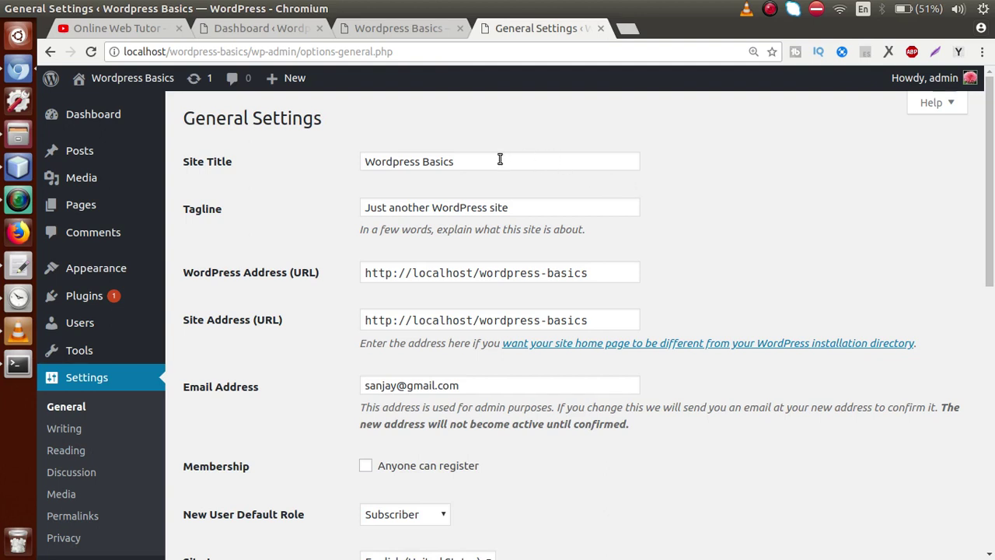
left_click(419, 31)
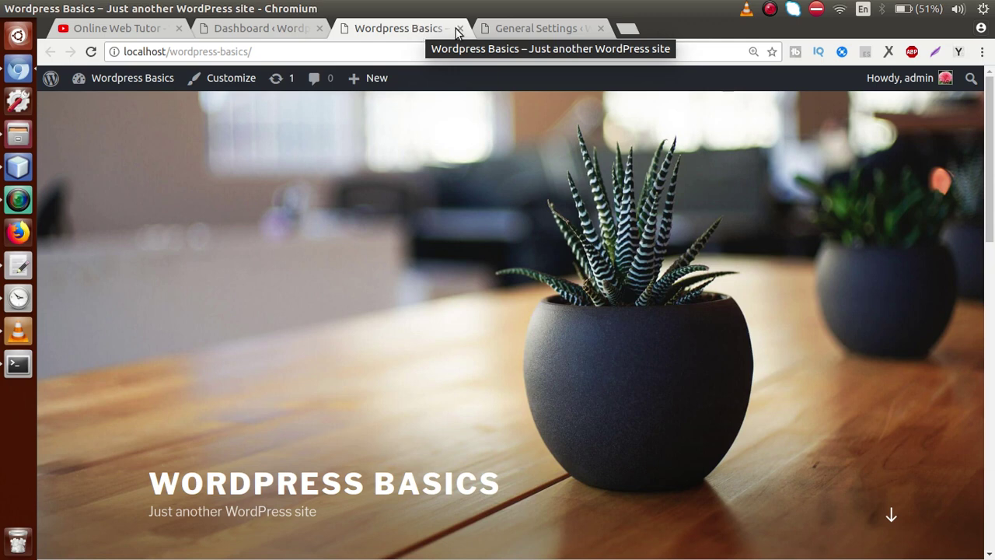
left_click(505, 28)
- Change the site title to "Wordpress Basics Updated" and save the general settings
left_click_drag(483, 166, 360, 164)
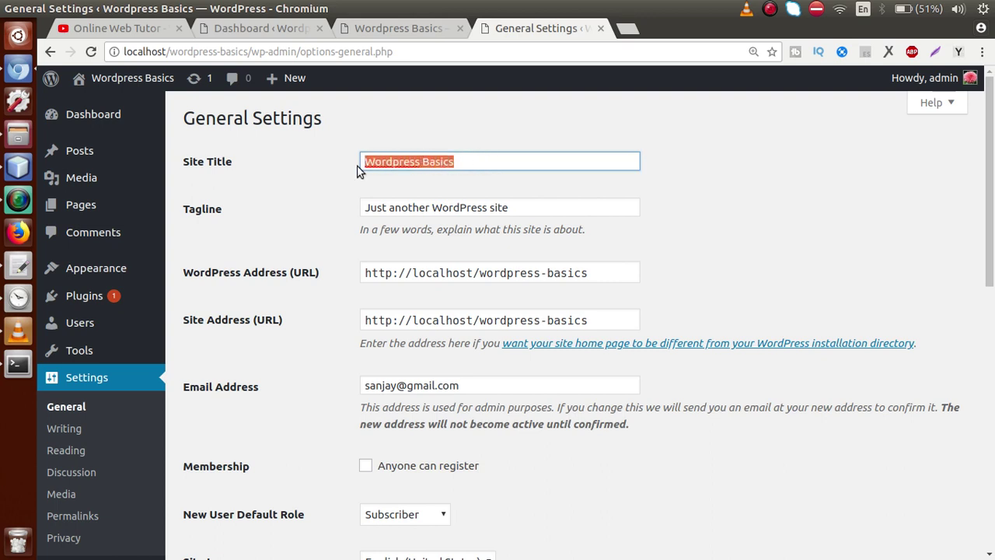
left_click(473, 161)
type("Updat")
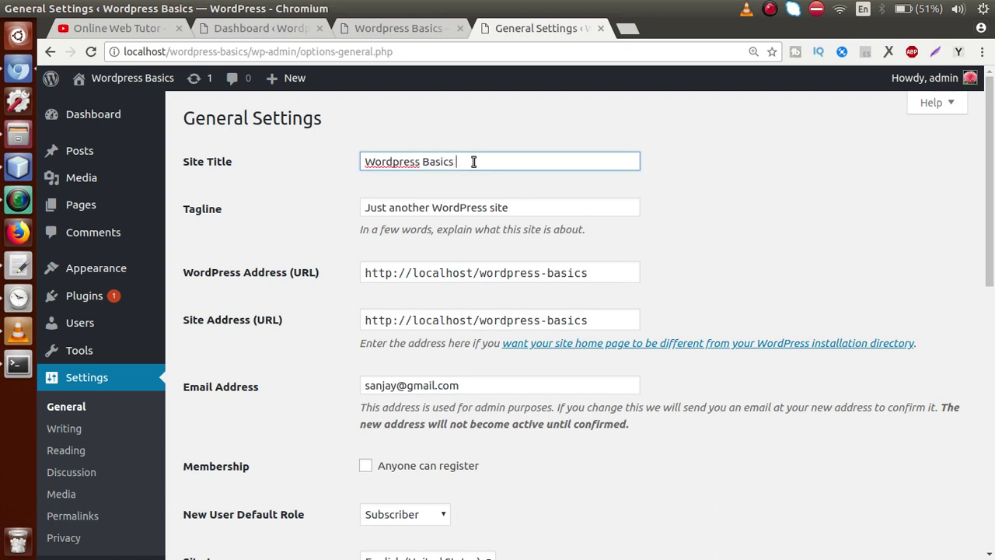
type("ed")
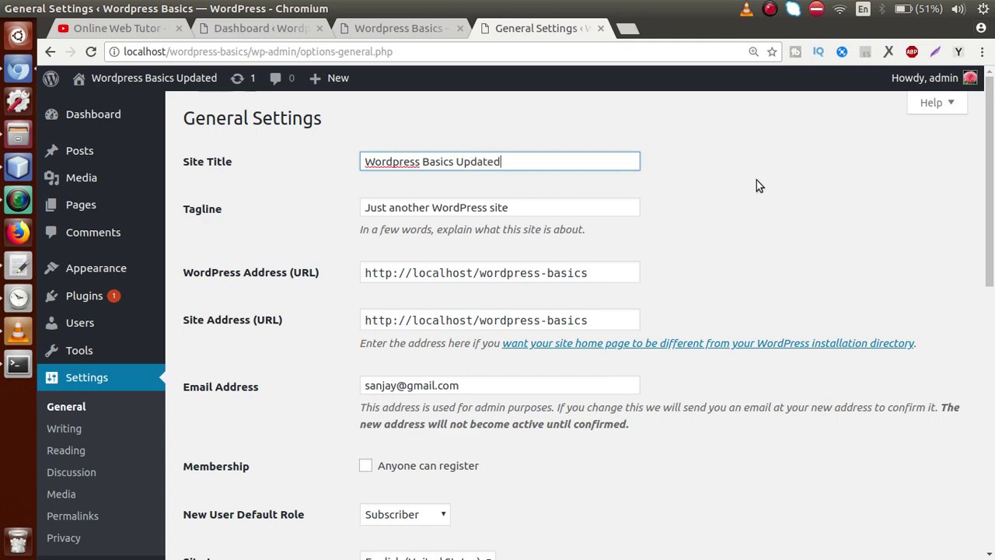
left_click_drag(989, 159, 982, 449)
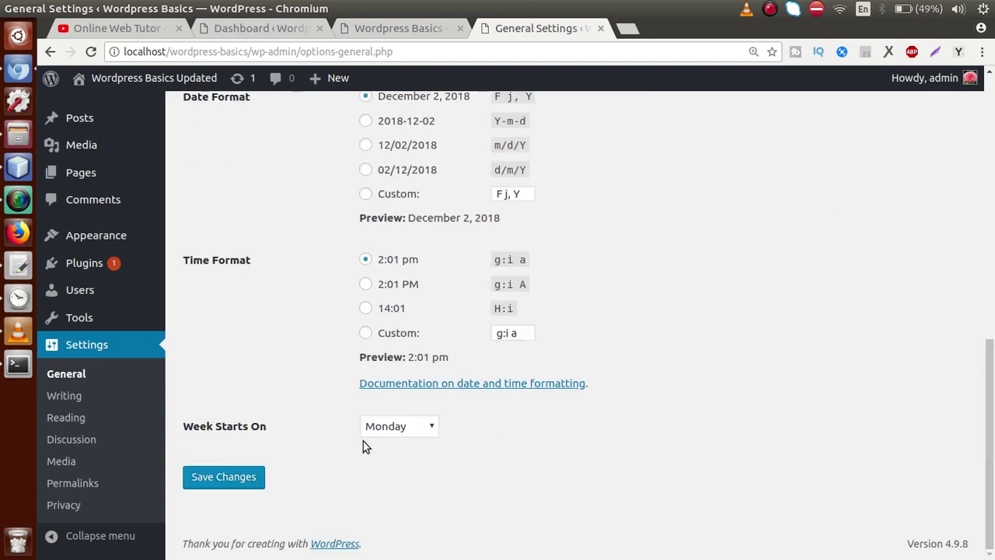
left_click(239, 476)
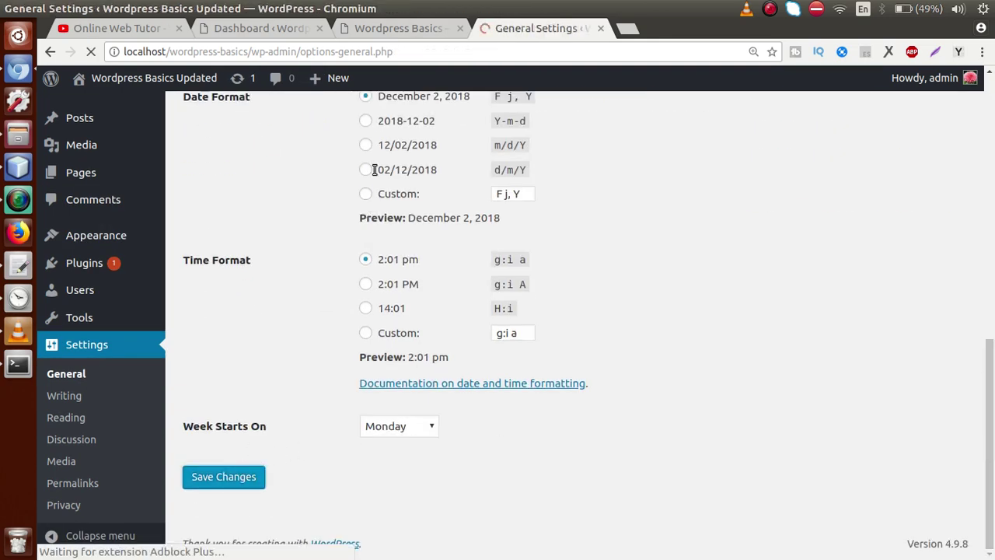
- Reload the site's front page to check its title, and return to look through the general settings
left_click(412, 33)
key("ctrl+r")
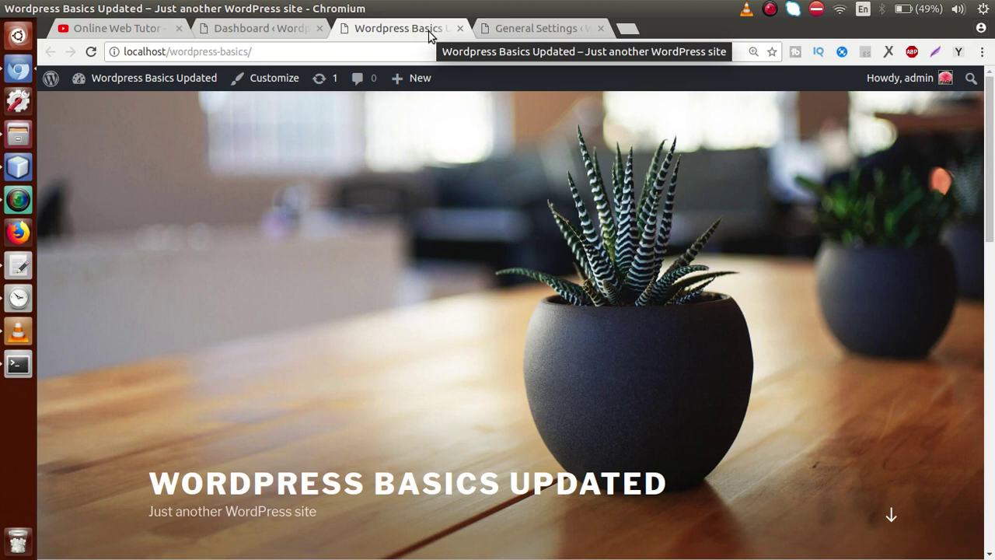
left_click(498, 31)
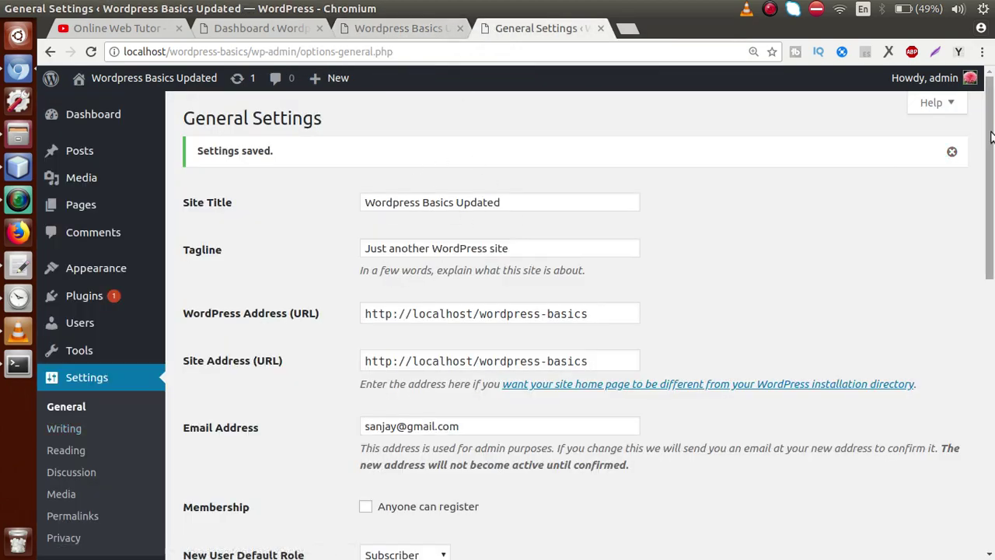
scroll(989, 181, "down", 3)
left_click_drag(988, 181, 989, 137)
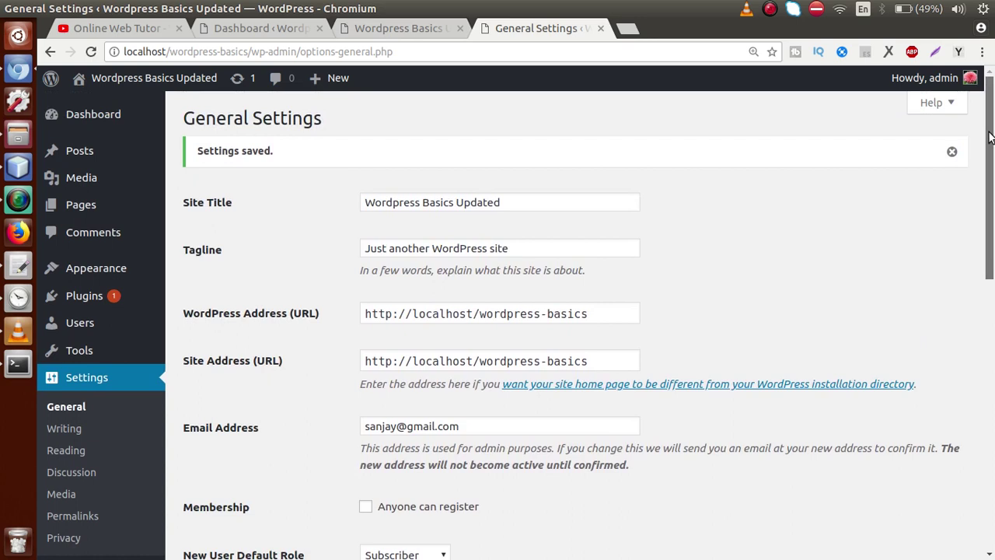
left_click_drag(989, 138, 984, 160)
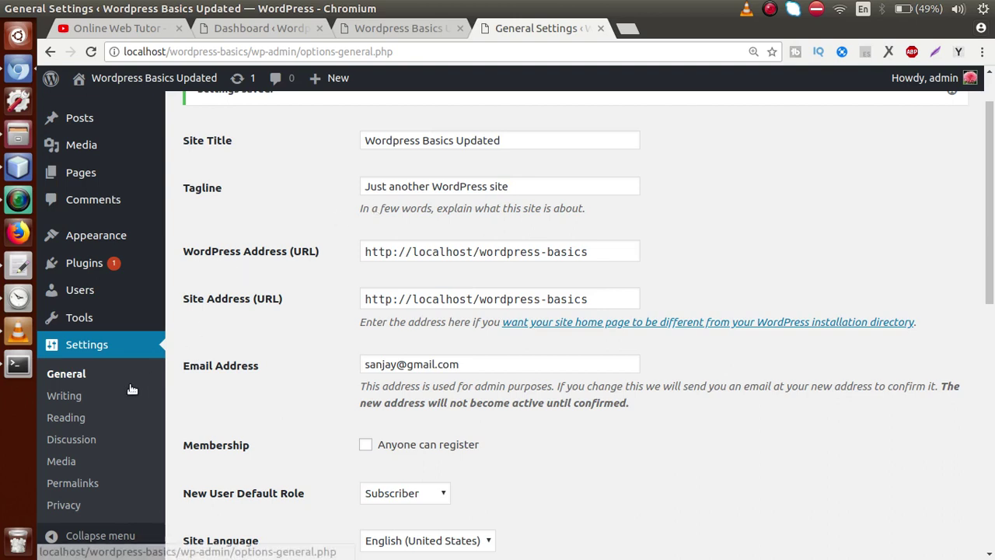
- View the reading settings and examine the URL structure options in the permalink settings
left_click(63, 420)
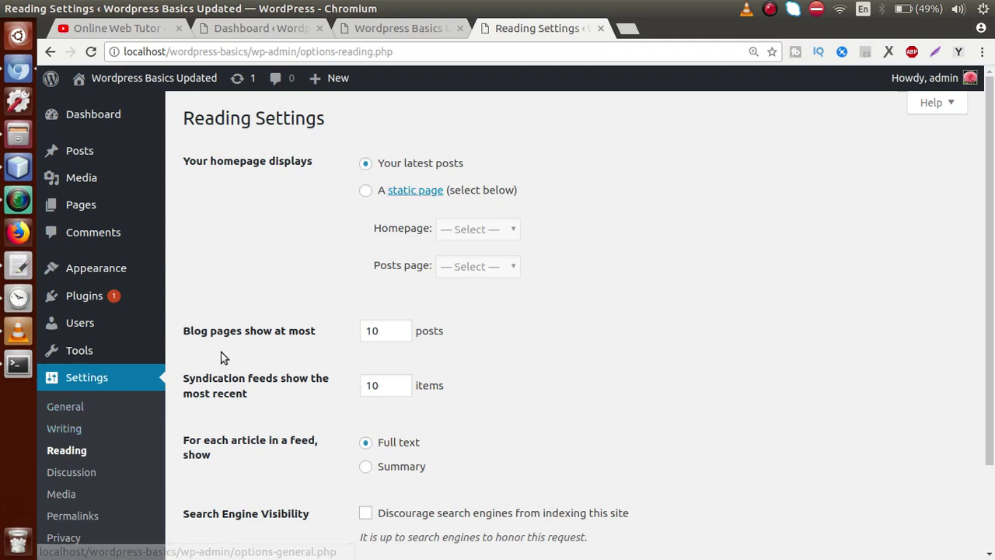
left_click(72, 515)
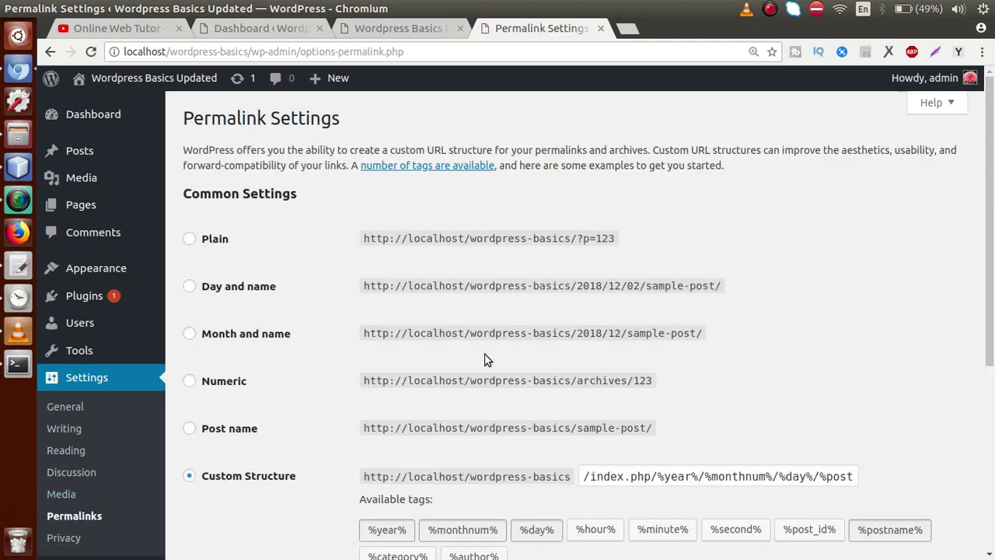
left_click_drag(992, 173, 992, 226)
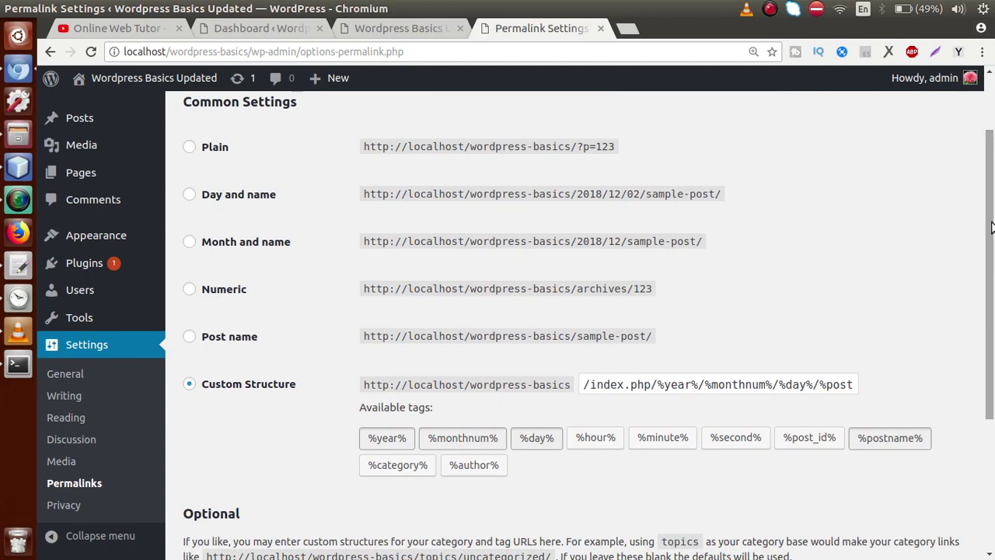
left_click_drag(992, 226, 992, 173)
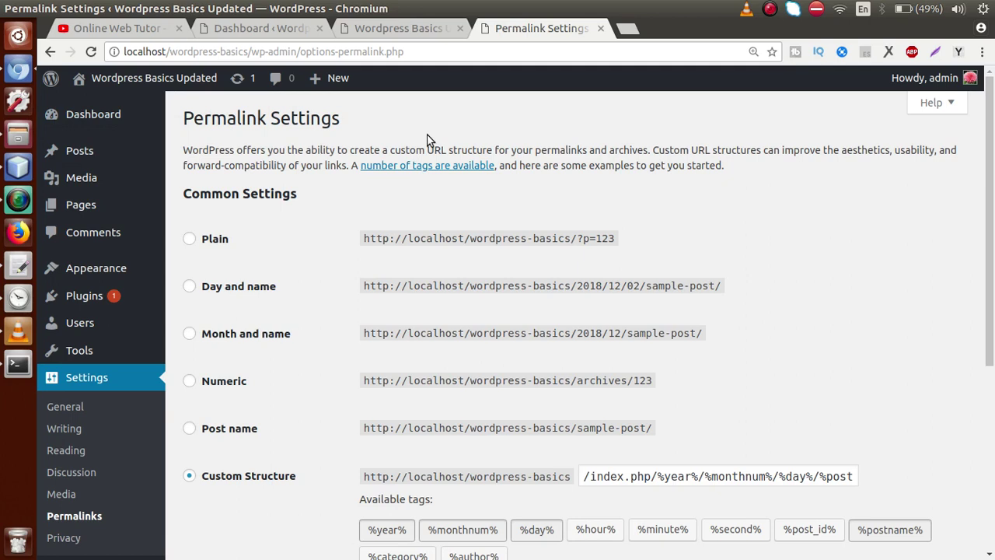
mouse_move(94, 152)
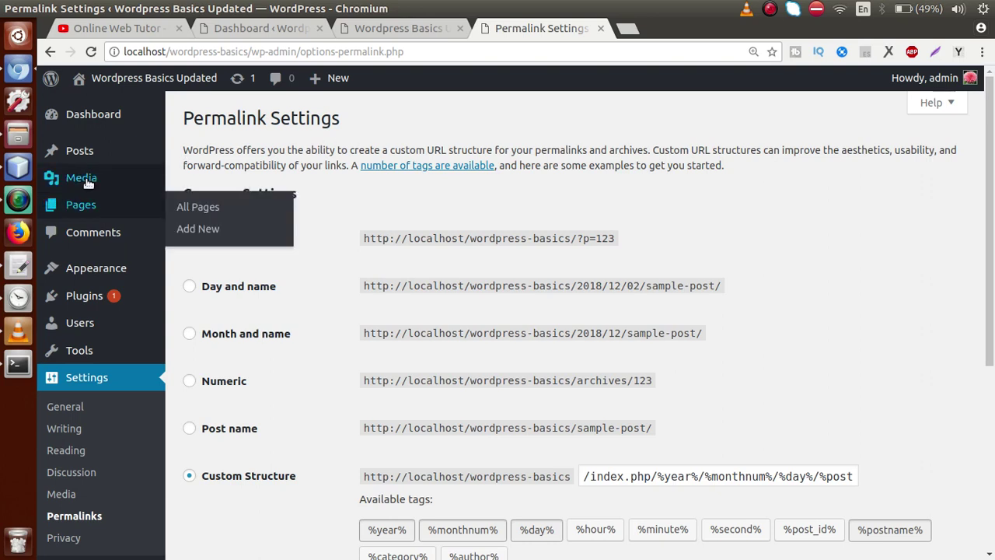
mouse_move(84, 180)
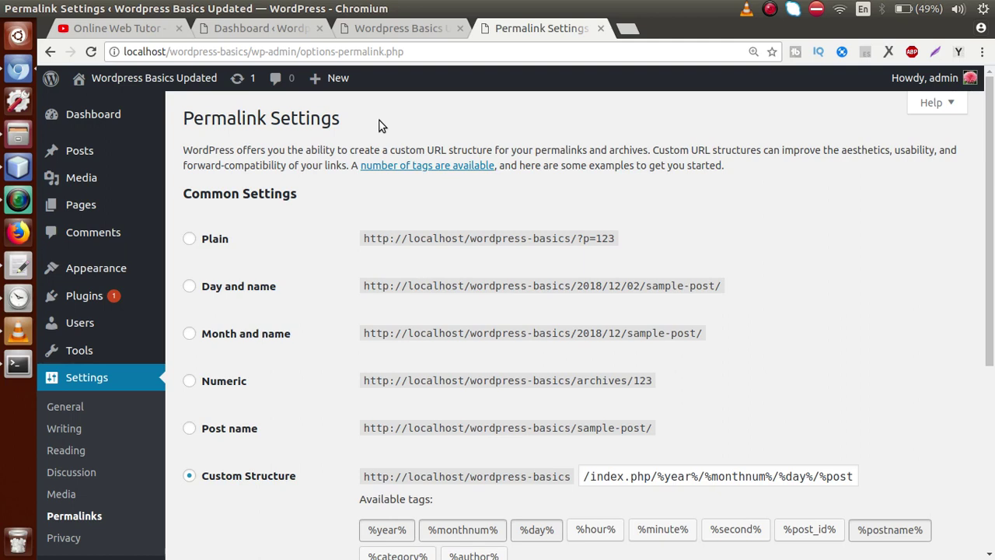
mouse_move(87, 209)
mouse_move(99, 272)
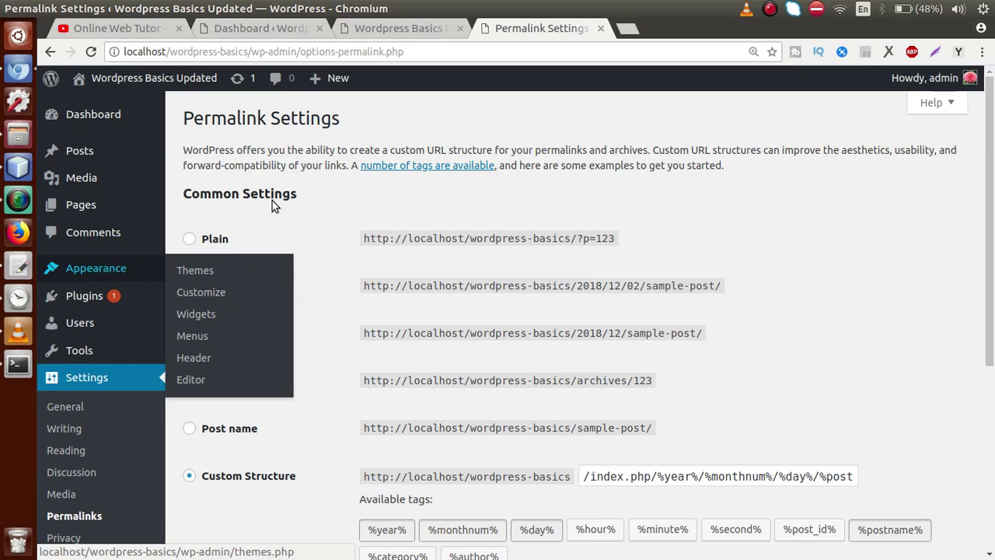
mouse_move(88, 304)
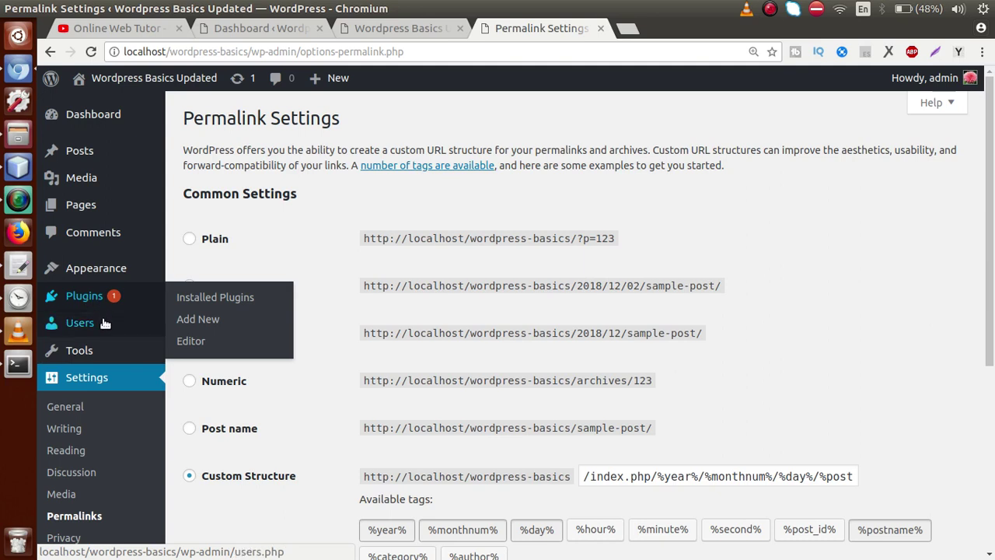
mouse_move(105, 323)
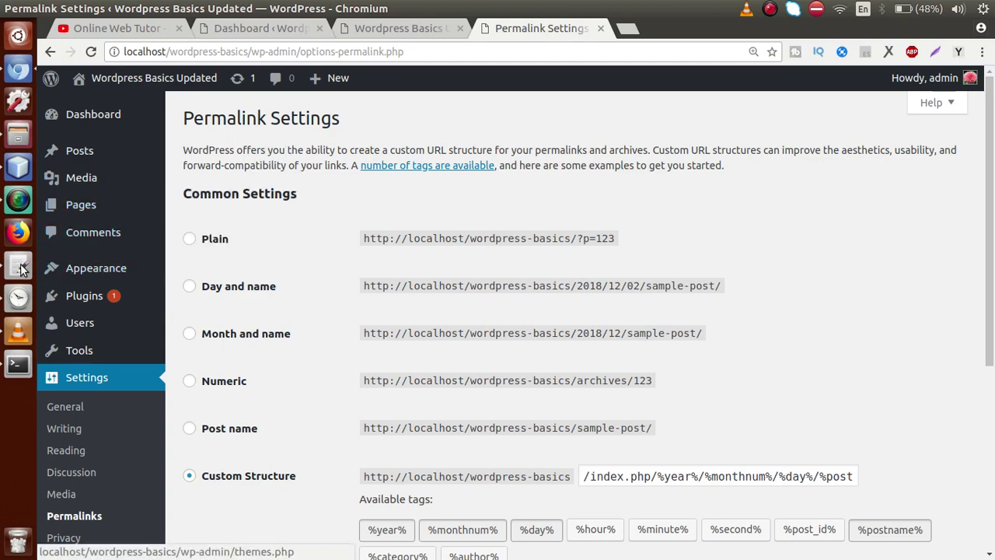
- Switch to the wordpress-intro notes in gedit and place the text cursor on an empty line below the Part #3 topic
key("alt+Tab")
left_click(411, 418)
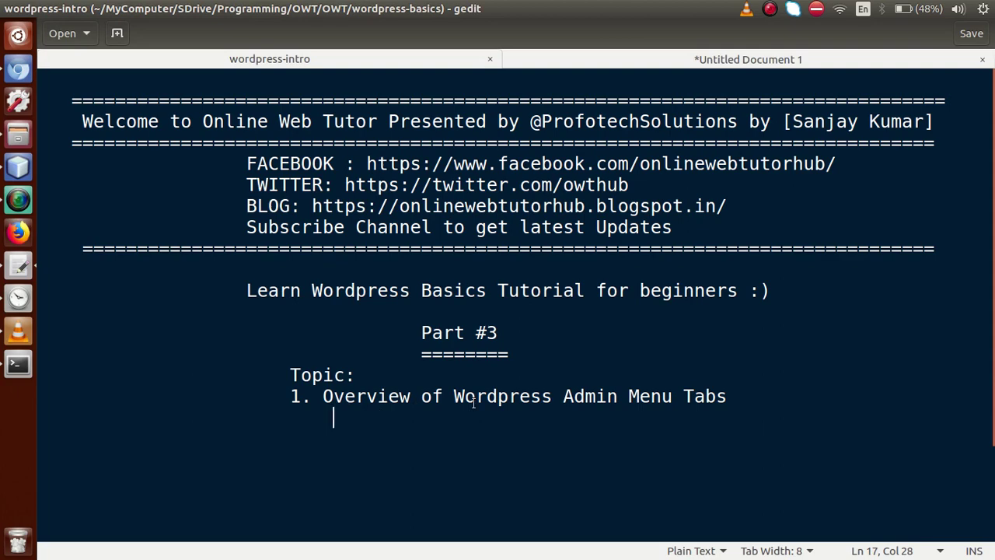
left_click(457, 453)
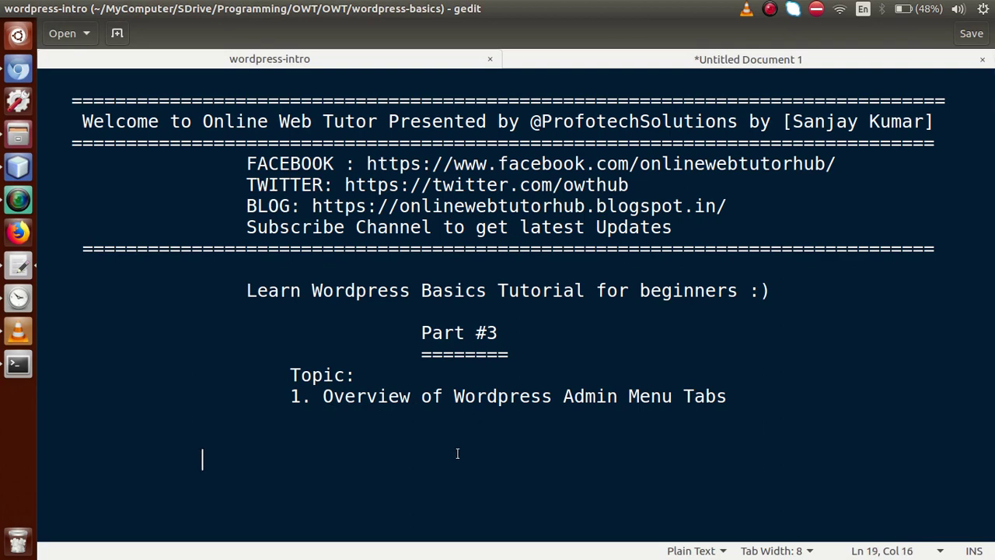